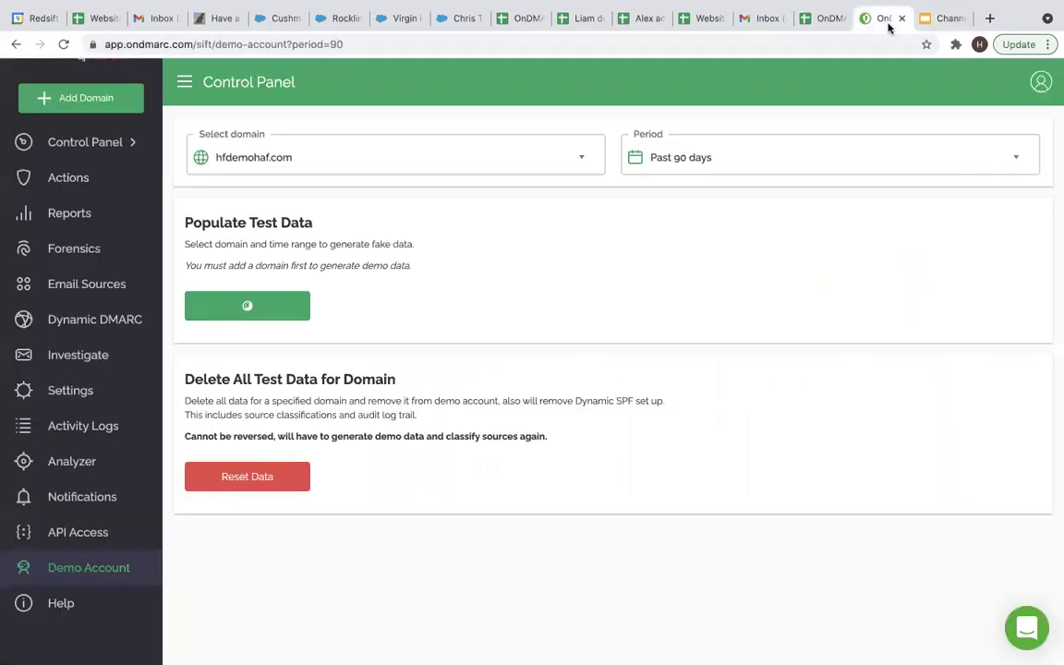
Open hfdemohaf.com's Actions list, led by the DMARC fix with its suggested _dmarc TXT value
left_click(106, 143)
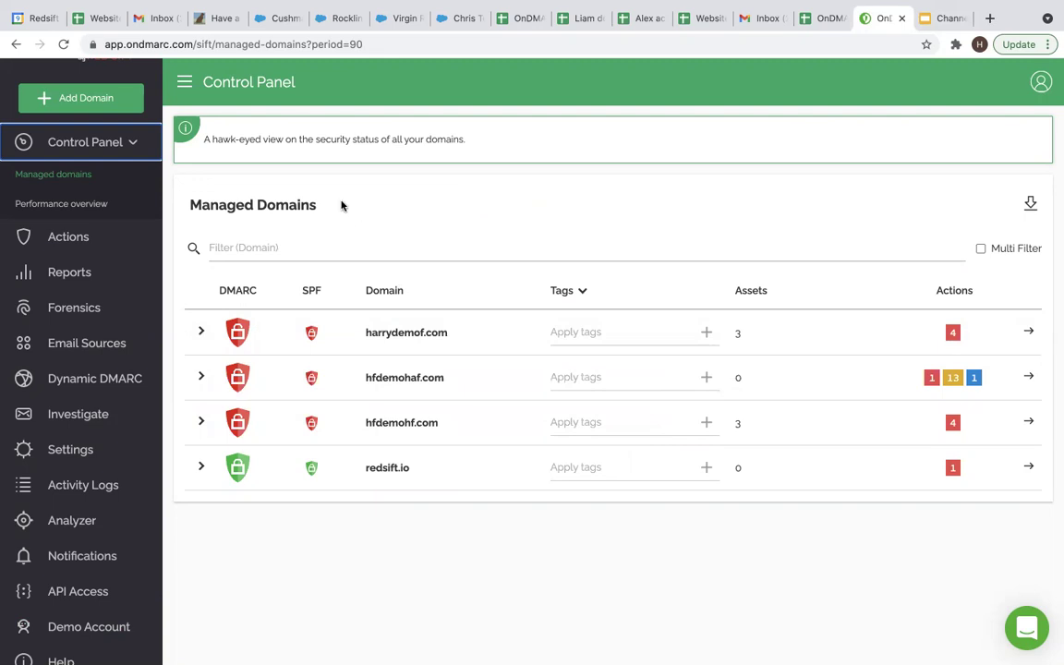
scroll(139, 180, "up", 1)
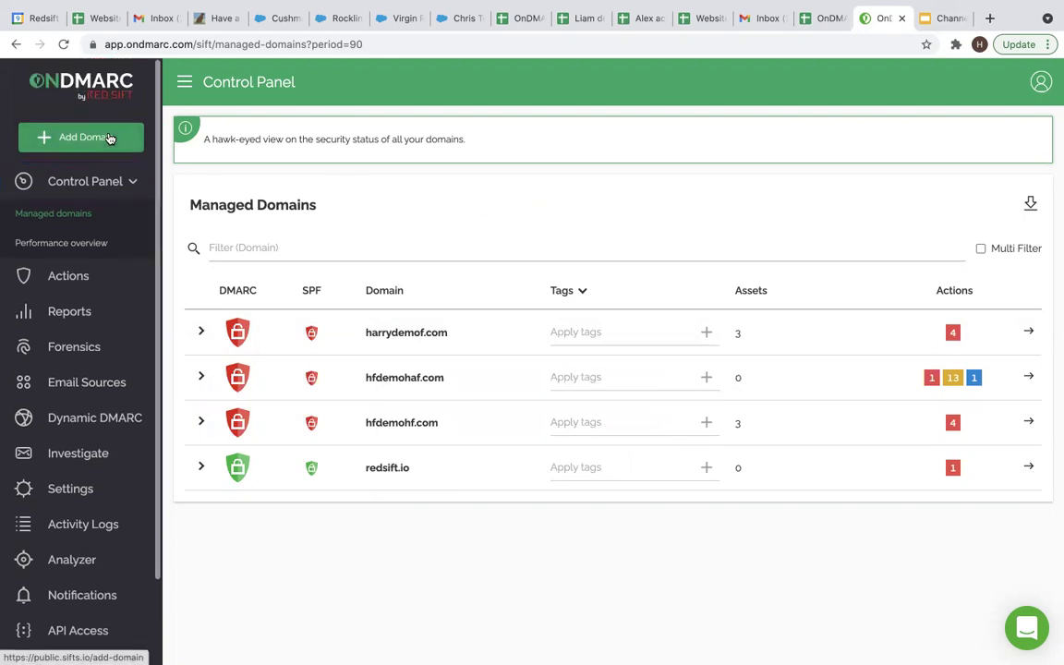
left_click(110, 137)
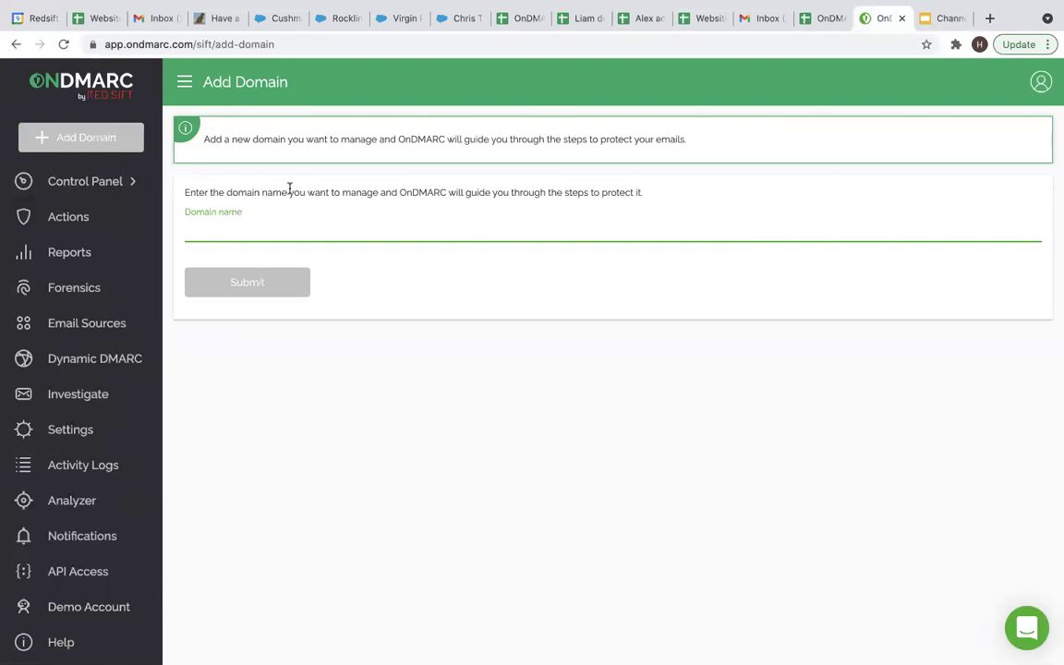
left_click(70, 217)
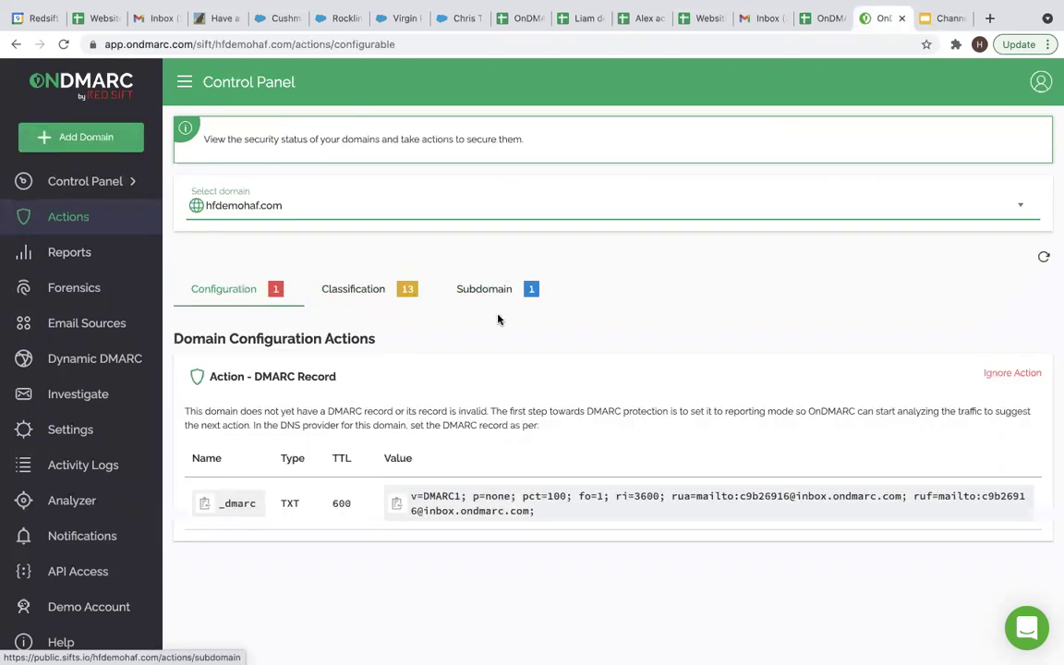
Highlight the DMARC record, its p=none policy and aggregate report address, then open Reports
scroll(496, 316, "down", 1)
left_click_drag(543, 478, 406, 462)
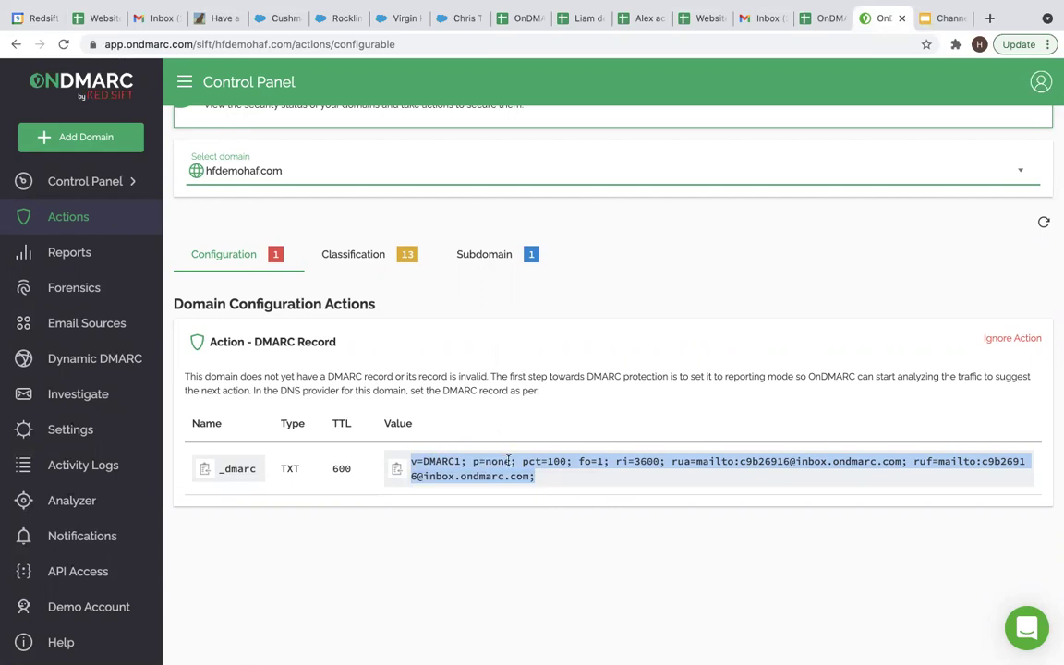
left_click_drag(510, 461, 473, 462)
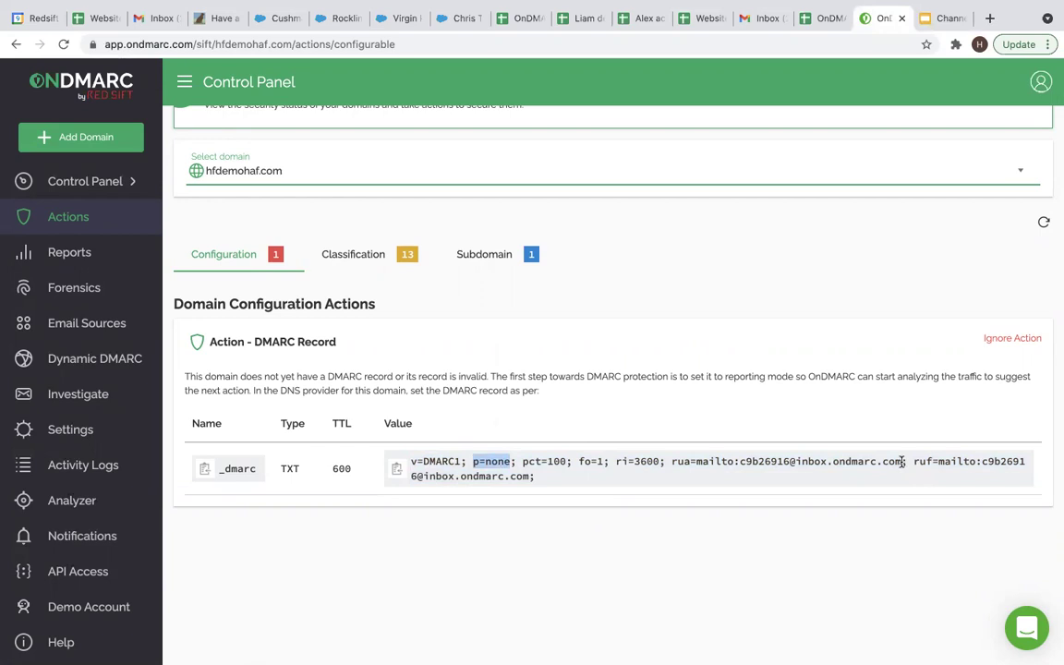
left_click_drag(901, 462, 739, 464)
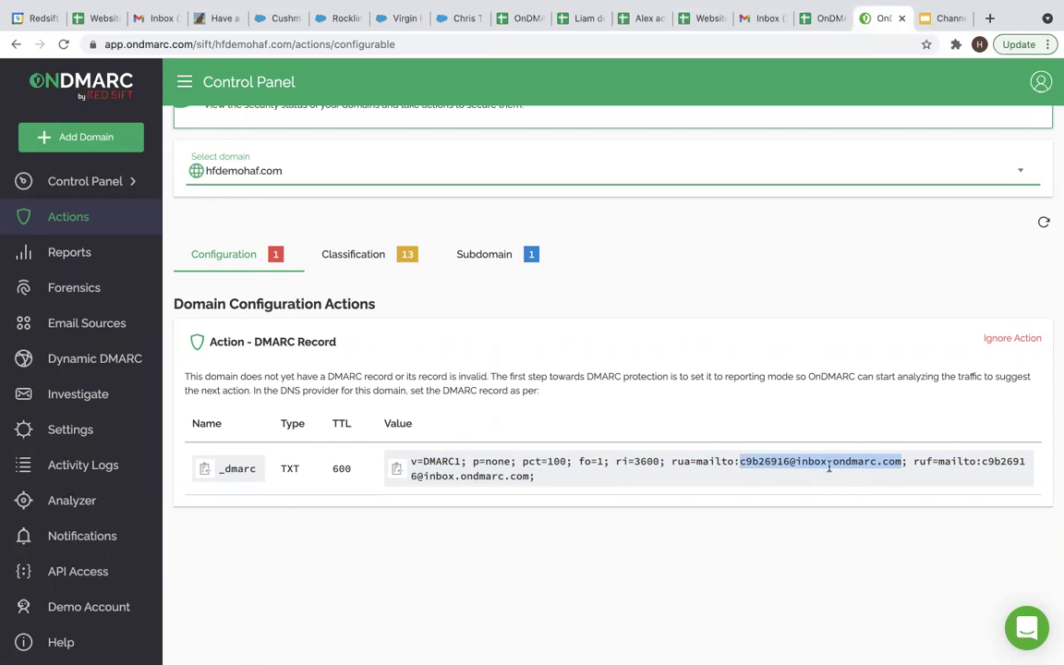
left_click(69, 252)
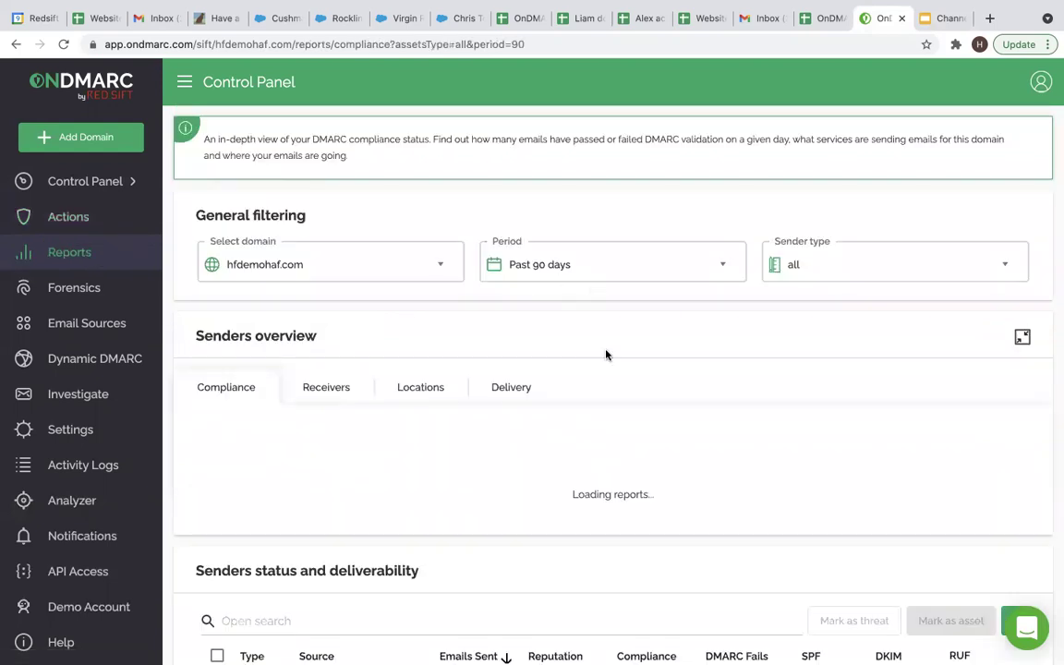
scroll(606, 352, "down", 3)
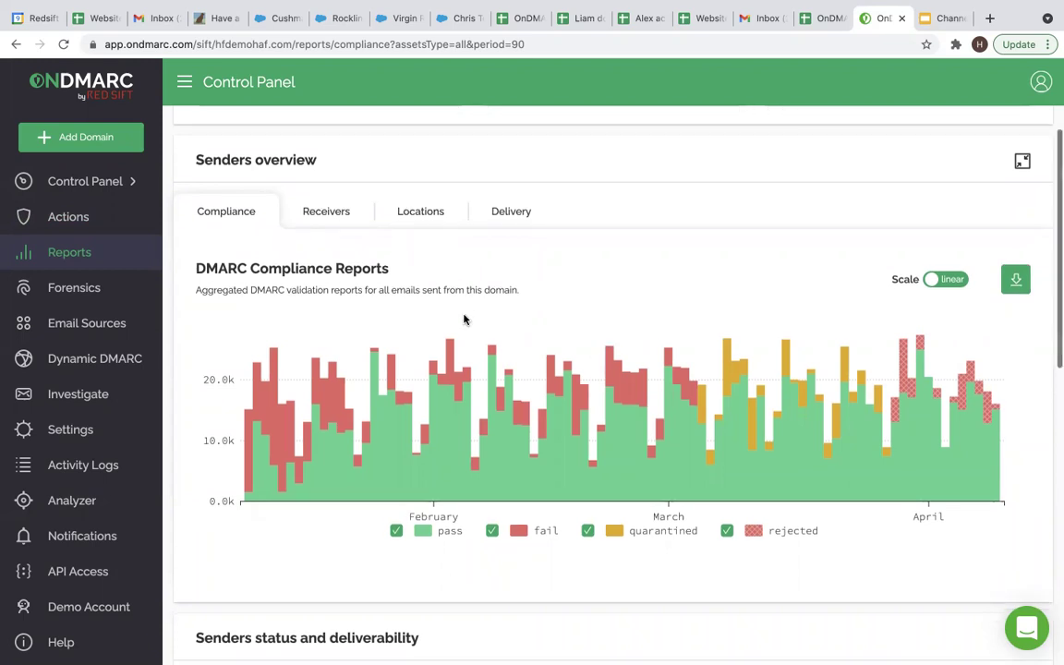
scroll(463, 315, "down", 1)
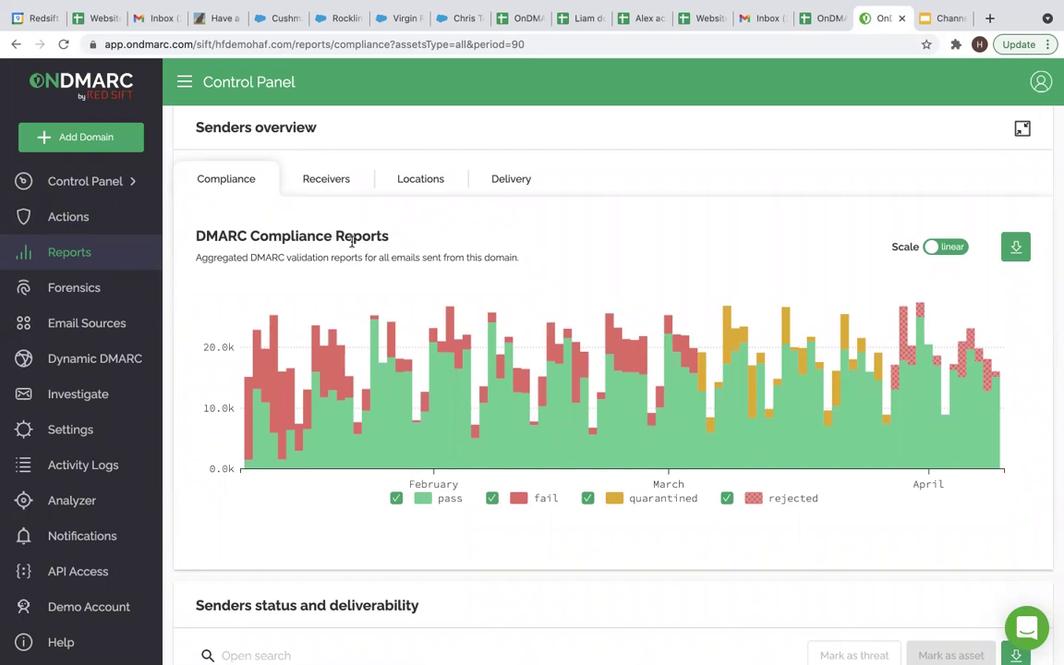
scroll(350, 246, "down", 1)
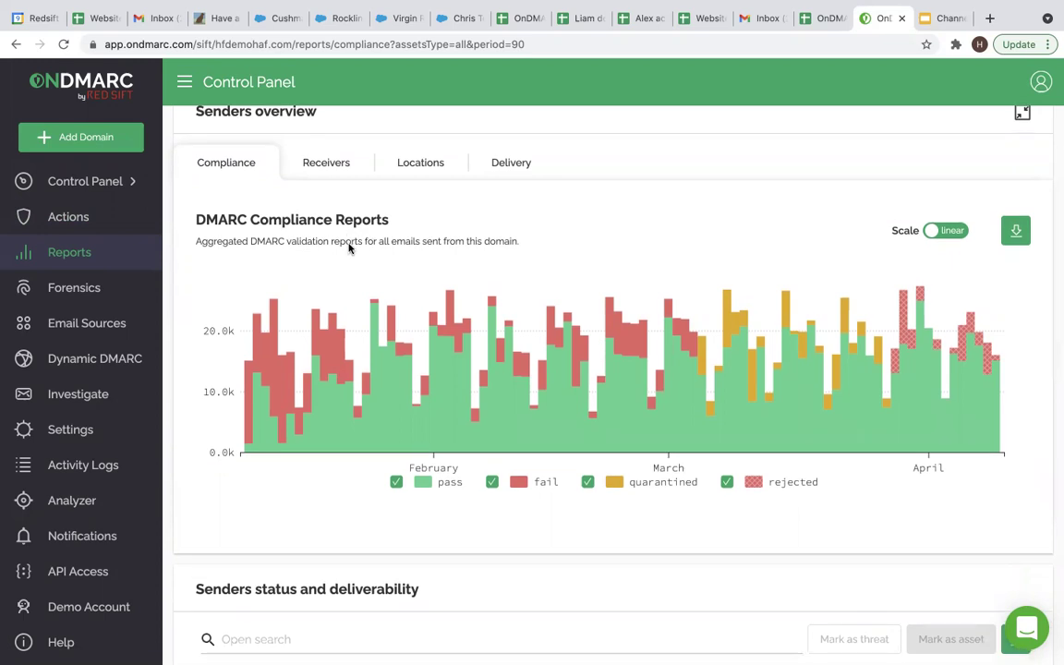
mouse_move(332, 314)
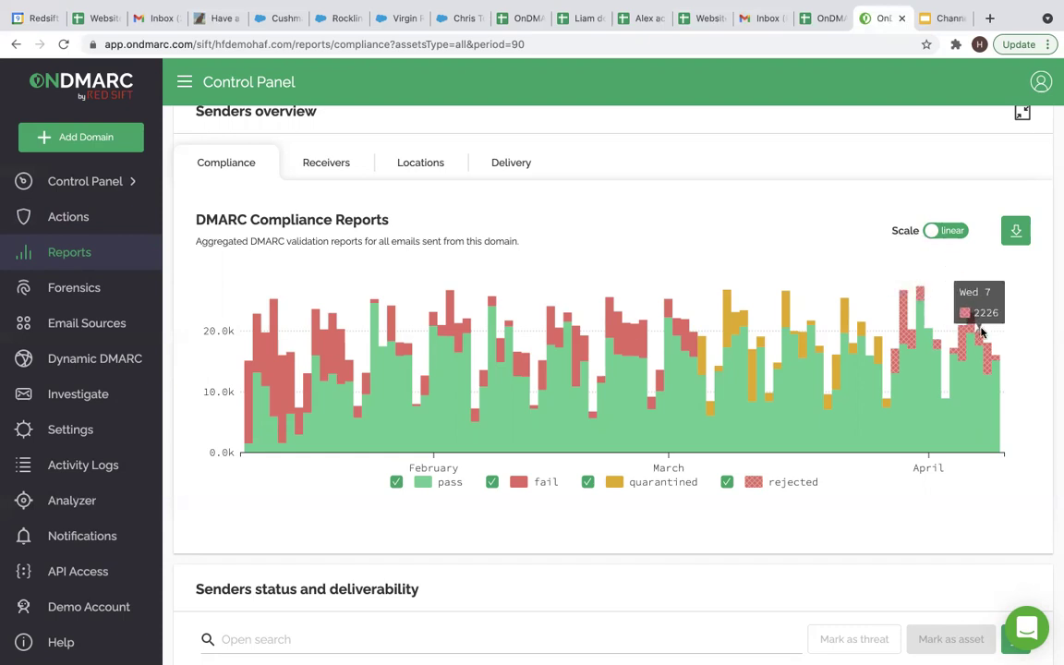
Show the Receivers pie chart of providers receiving the domain's mail
left_click(338, 163)
scroll(619, 376, "down", 3)
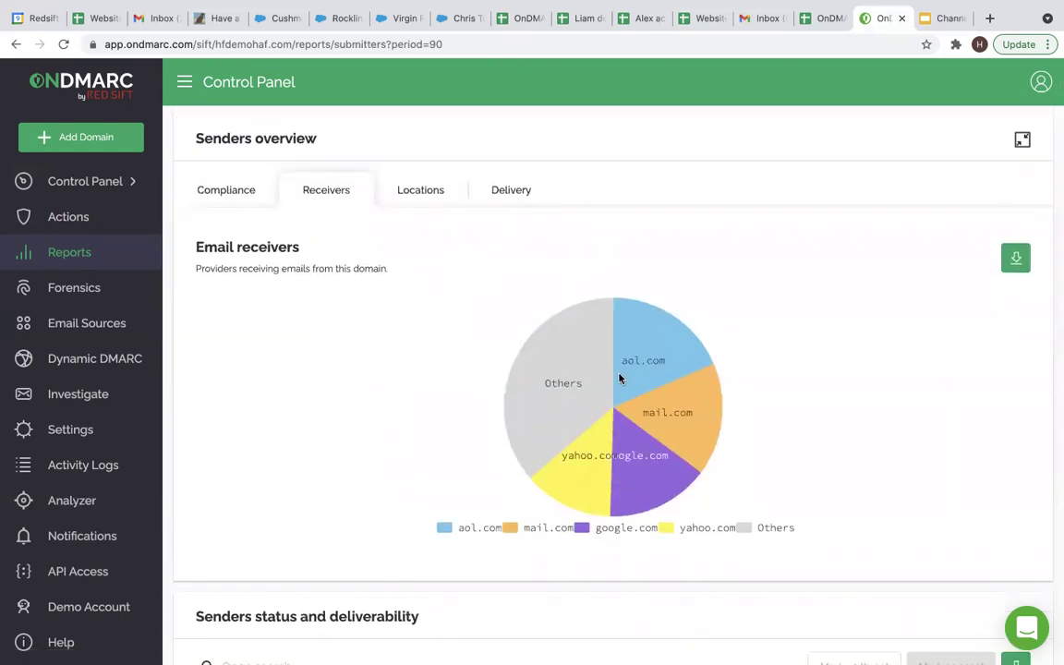
scroll(618, 377, "down", 1)
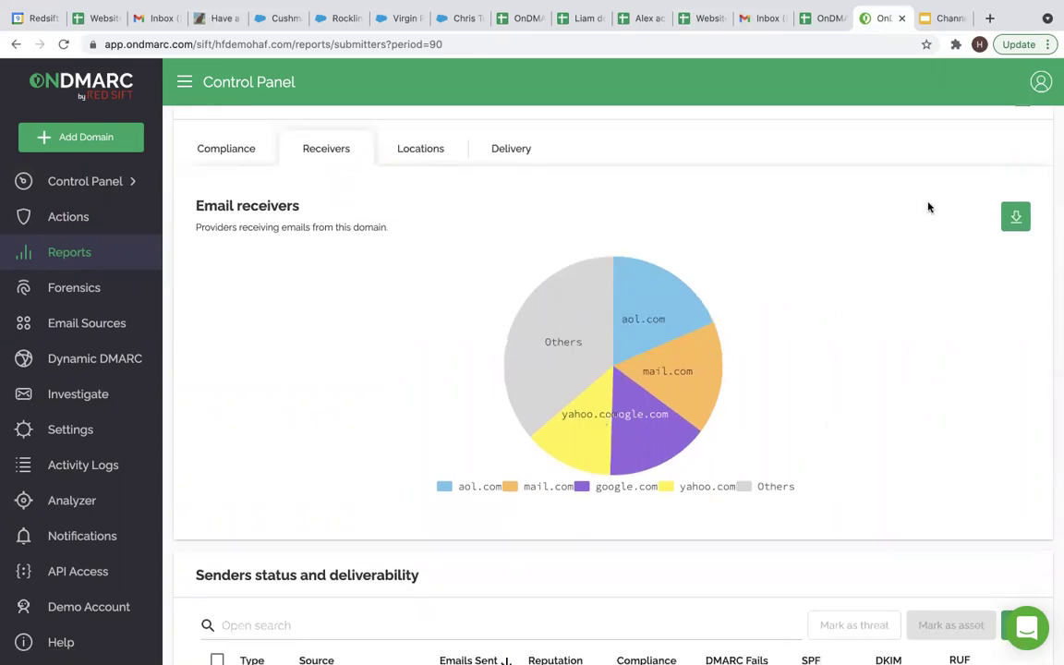
Show the Locations world map of the domain's sending servers
left_click(431, 164)
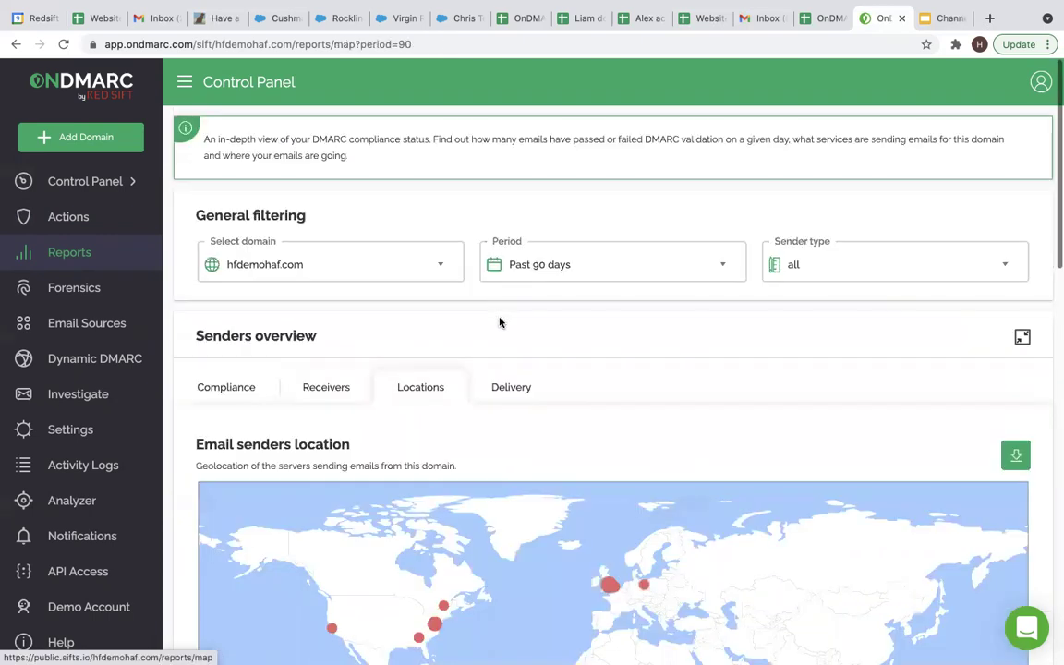
scroll(499, 321, "down", 3)
scroll(500, 321, "down", 2)
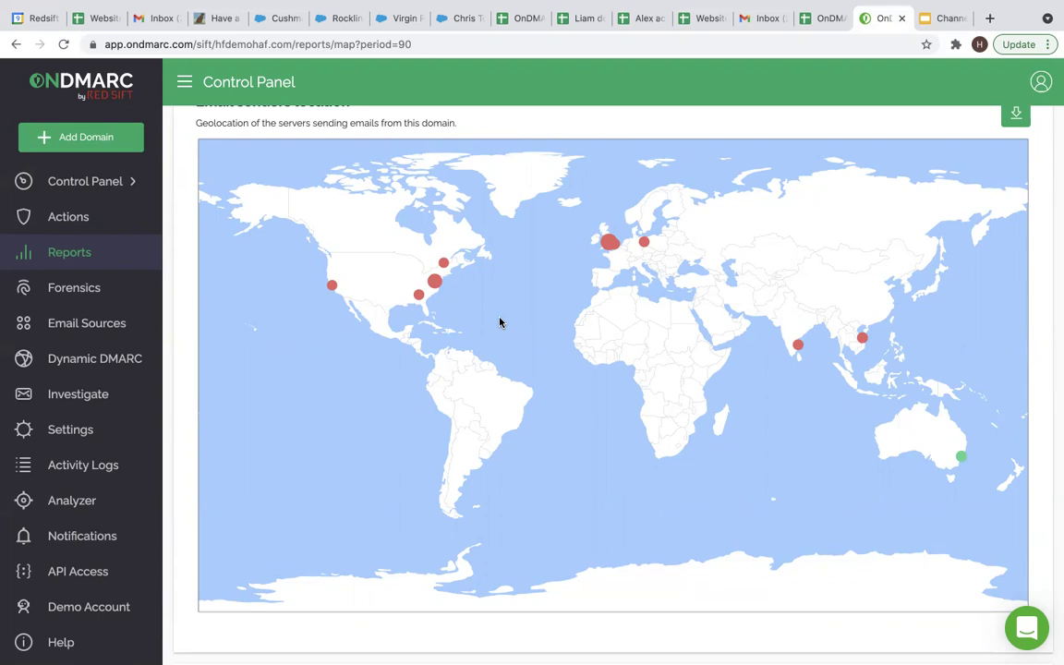
scroll(500, 321, "up", 2)
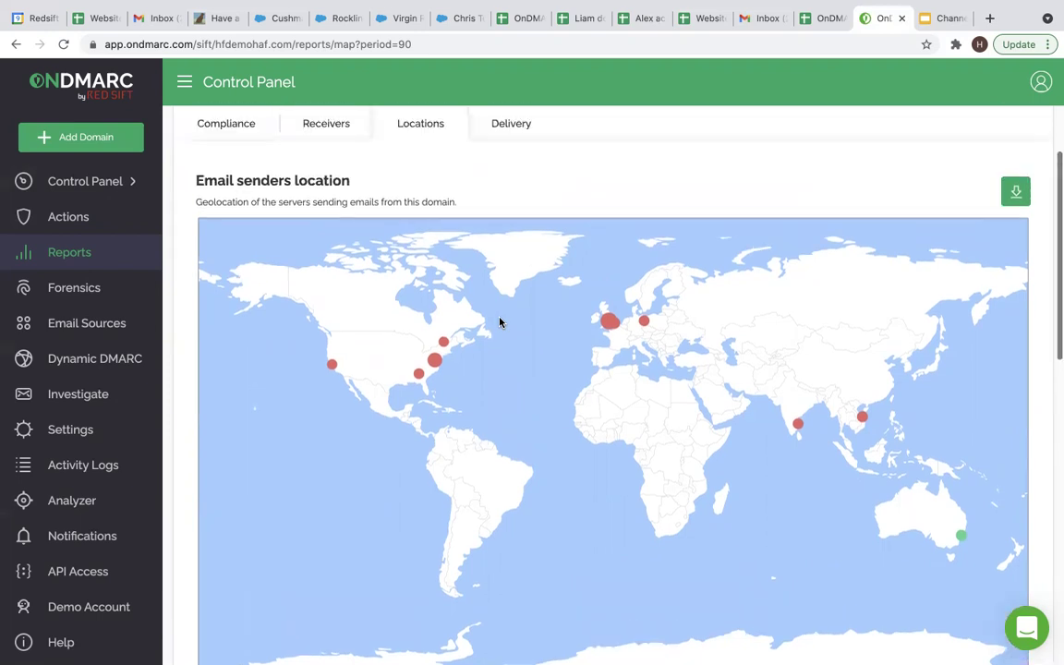
Open the Delivery report and review the daily pass, arc and fail chart
left_click(515, 128)
scroll(579, 403, "down", 3)
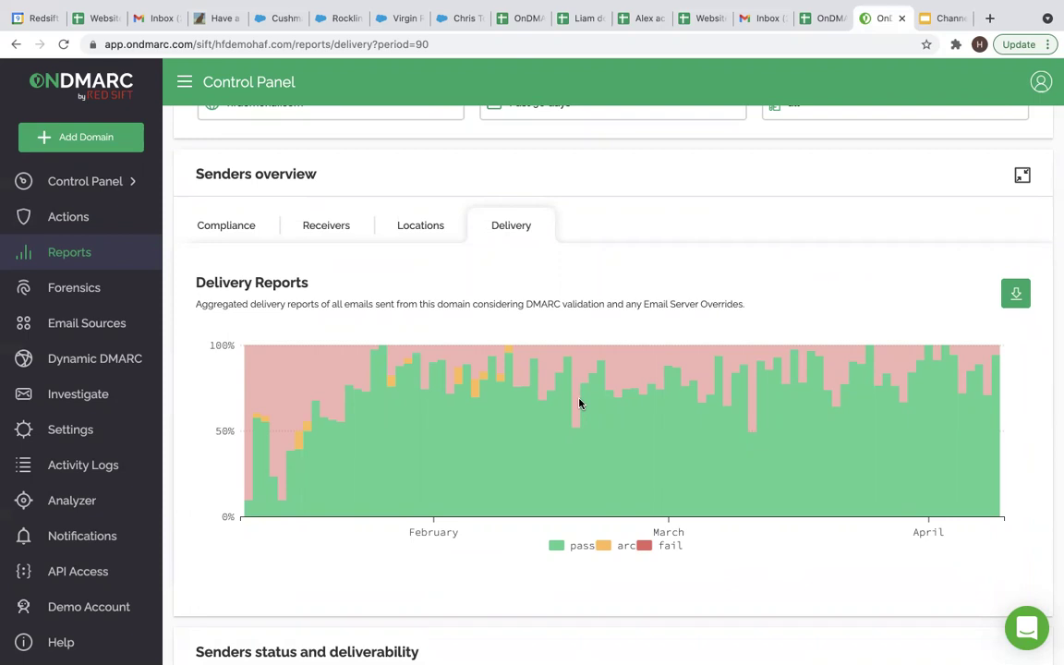
scroll(580, 403, "down", 1)
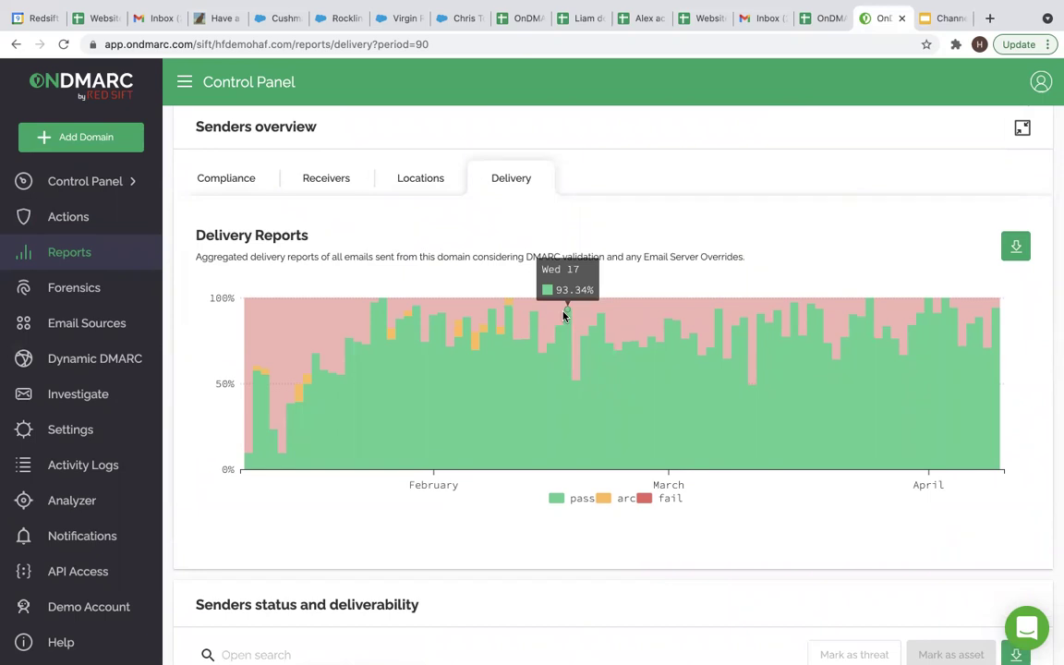
scroll(447, 237, "down", 8)
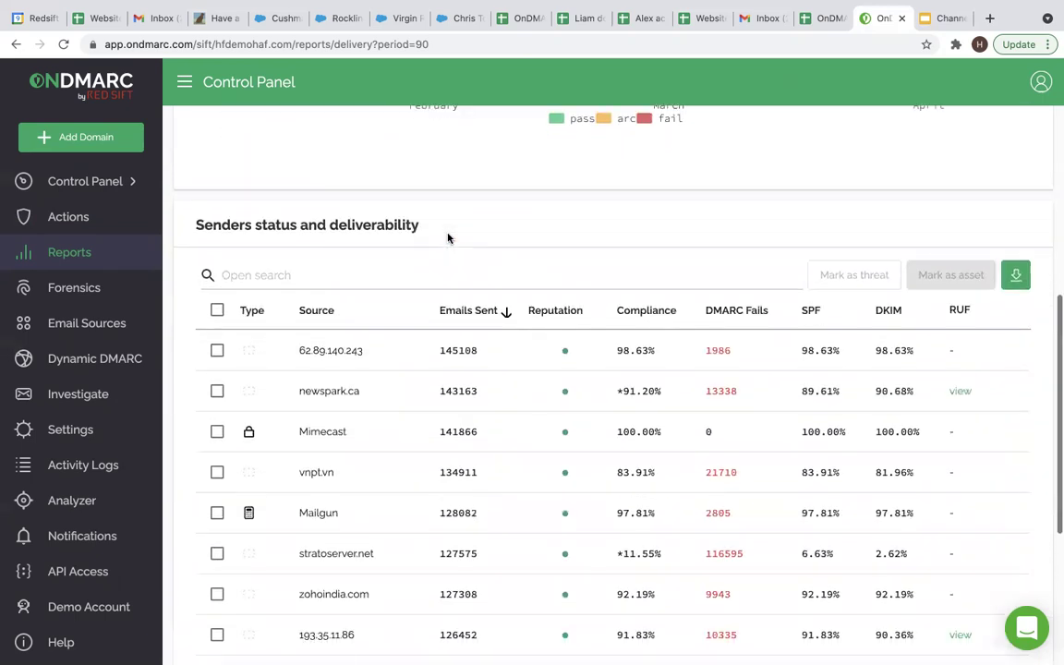
Review the senders deliverability table: 13 sources, 1661128 emails, 77.53% overall compliance
scroll(447, 237, "down", 2)
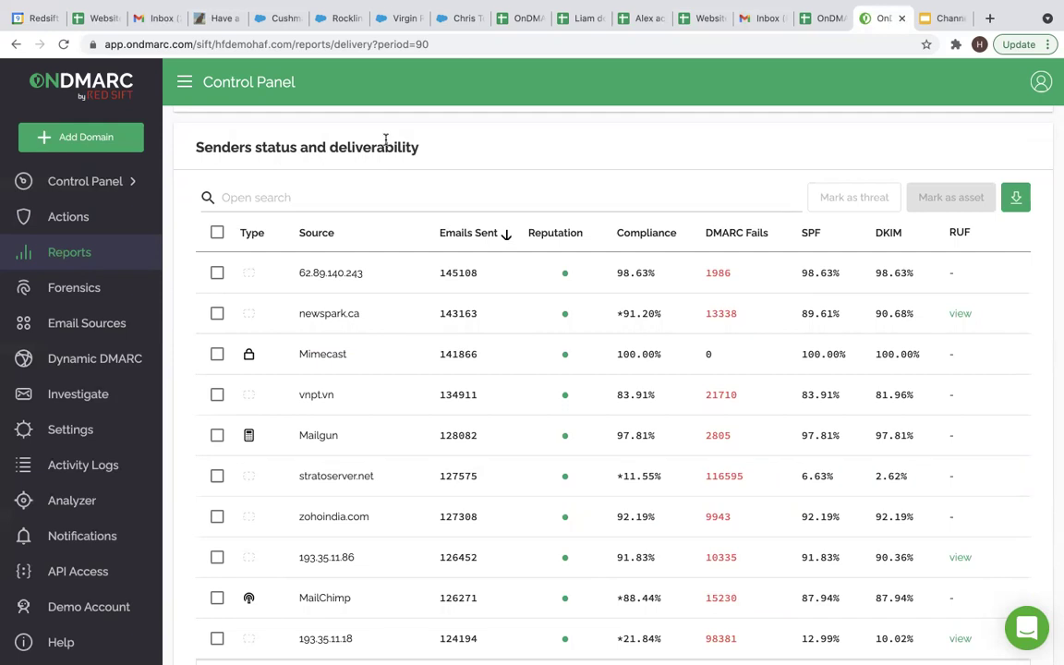
scroll(415, 247, "down", 1)
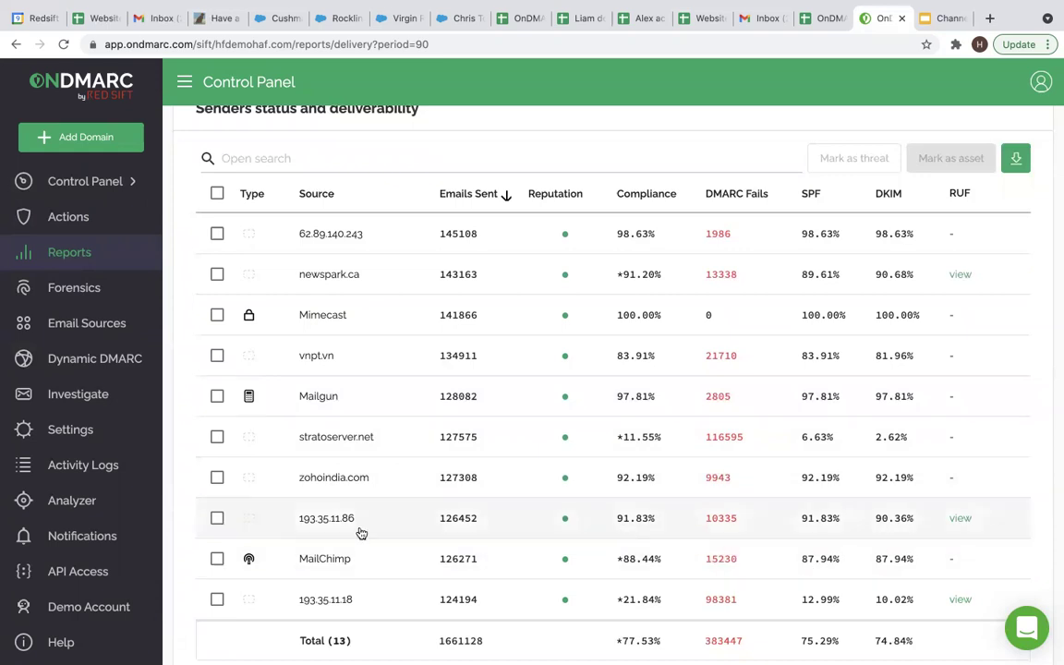
Open MailChimp's sender report (1 IP, 126,271 emails, 88.44%) and view its US location
left_click(340, 564)
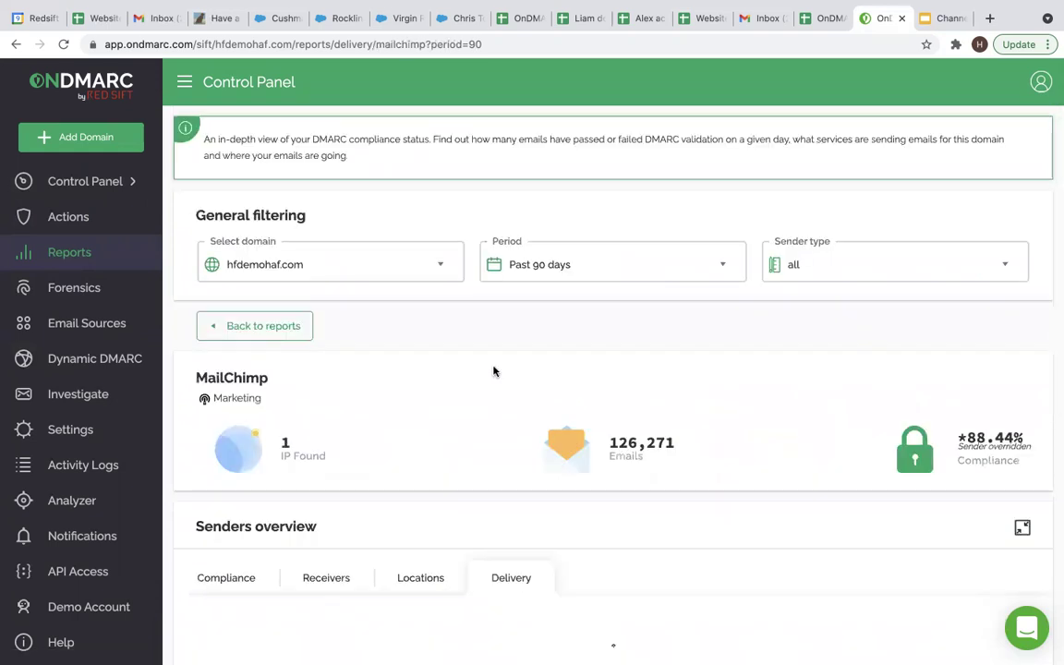
scroll(441, 376, "down", 2)
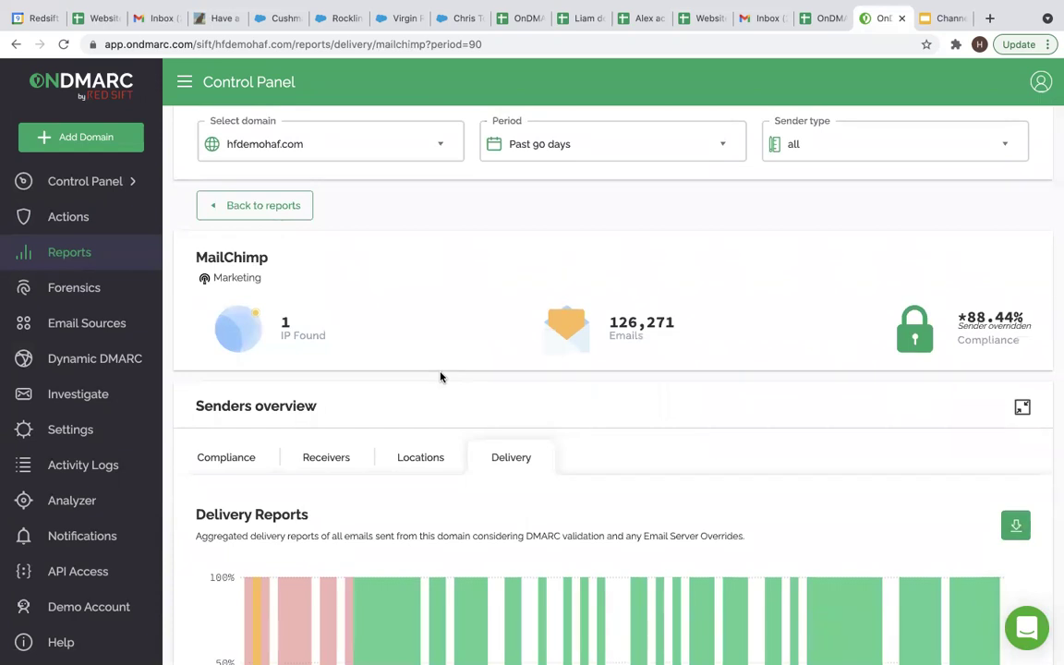
left_click(419, 461)
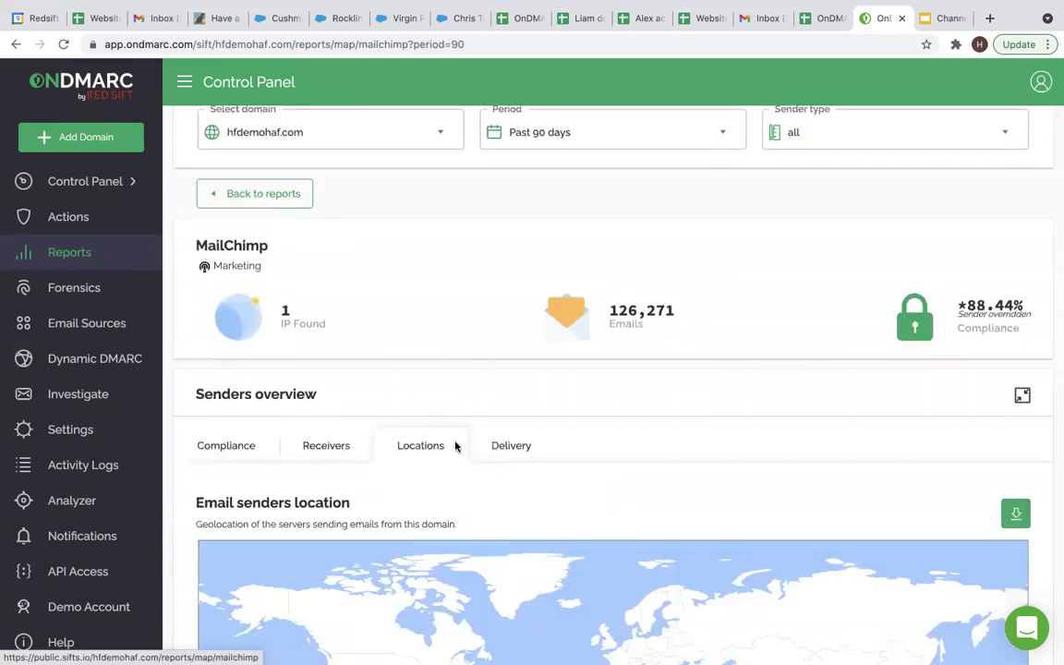
scroll(527, 446, "down", 2)
scroll(527, 446, "up", 1)
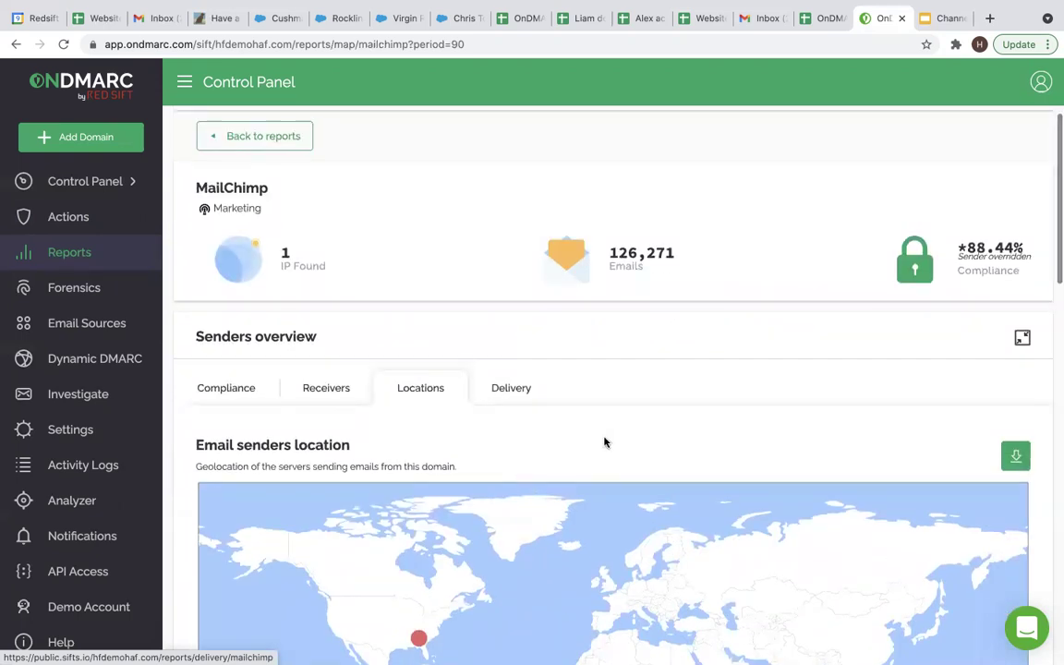
scroll(604, 442, "down", 10)
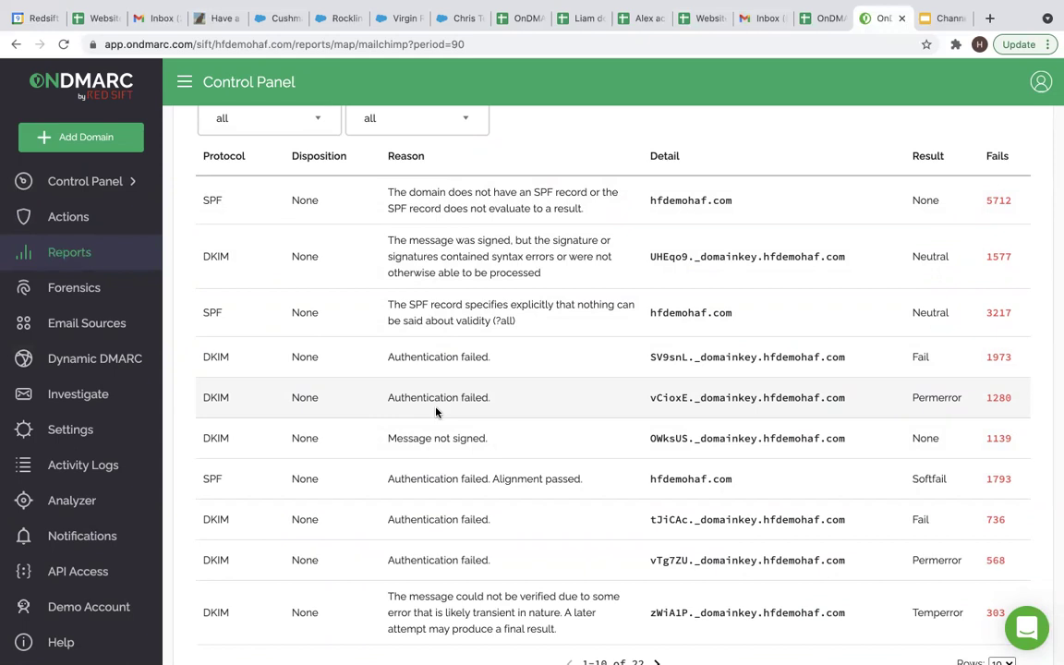
scroll(436, 412, "up", 10)
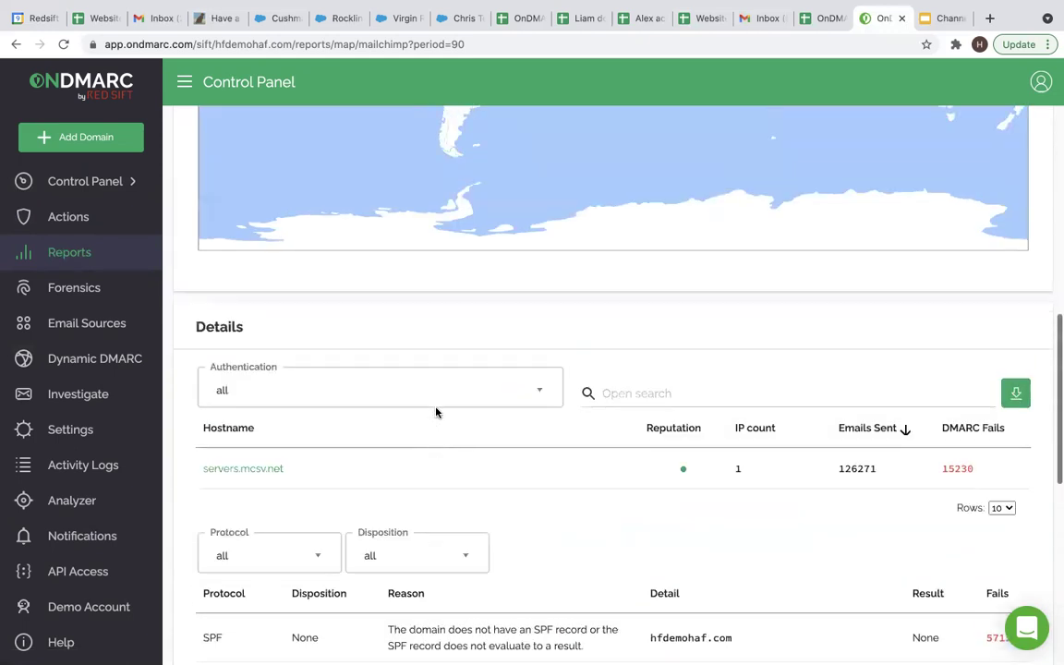
scroll(435, 411, "up", 6)
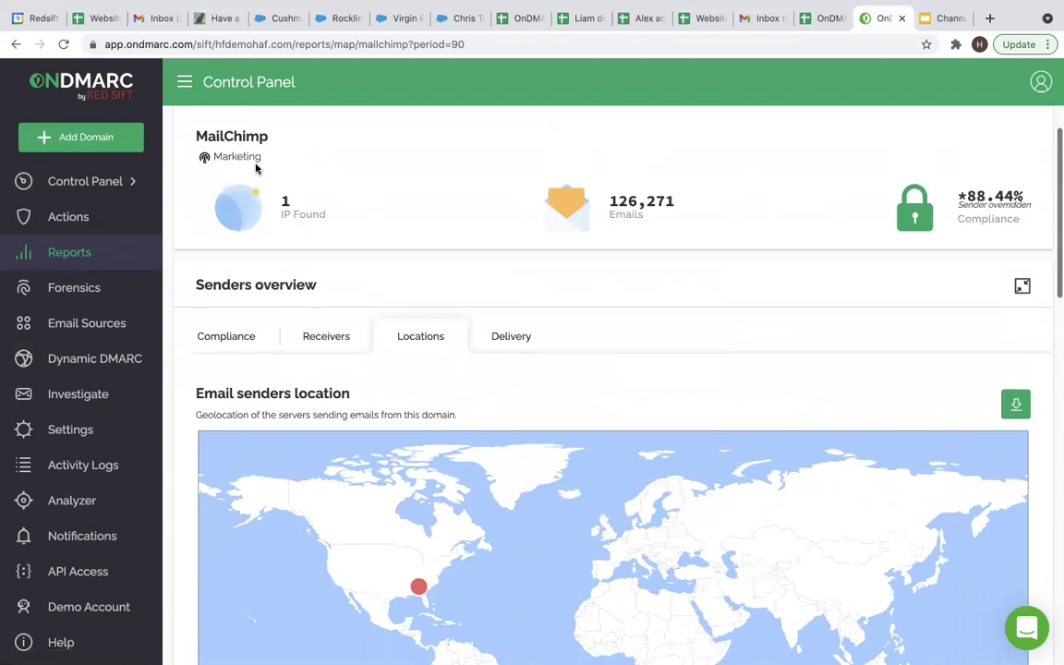
Back in the domain's reports, mark Mimecast and MailChimp as trusted assets
left_click(246, 228)
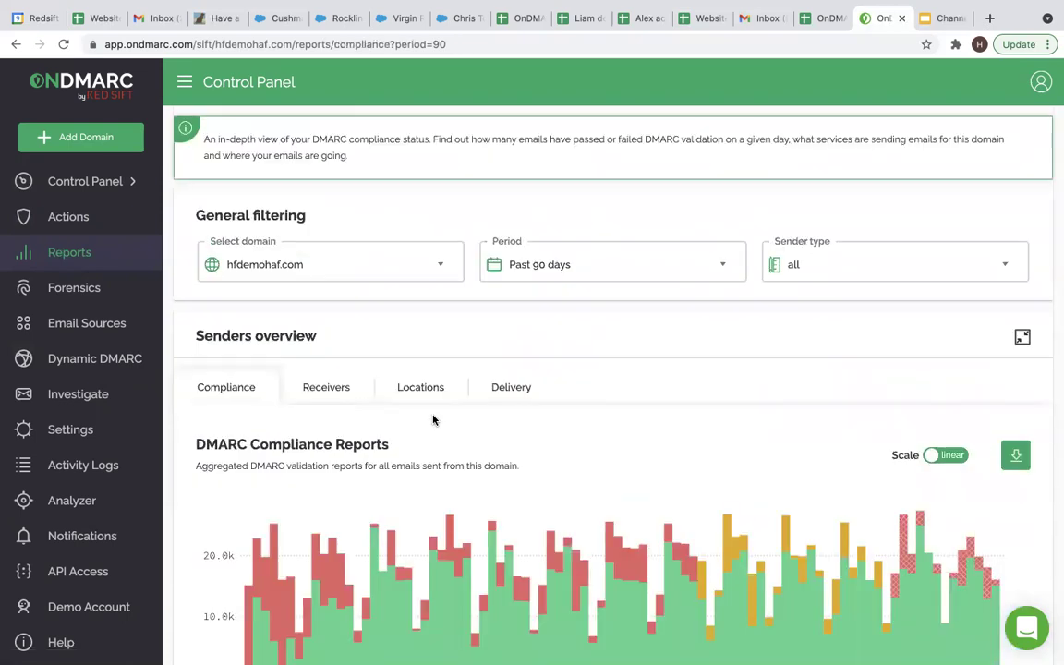
scroll(433, 419, "down", 3)
scroll(434, 420, "down", 6)
scroll(434, 418, "up", 1)
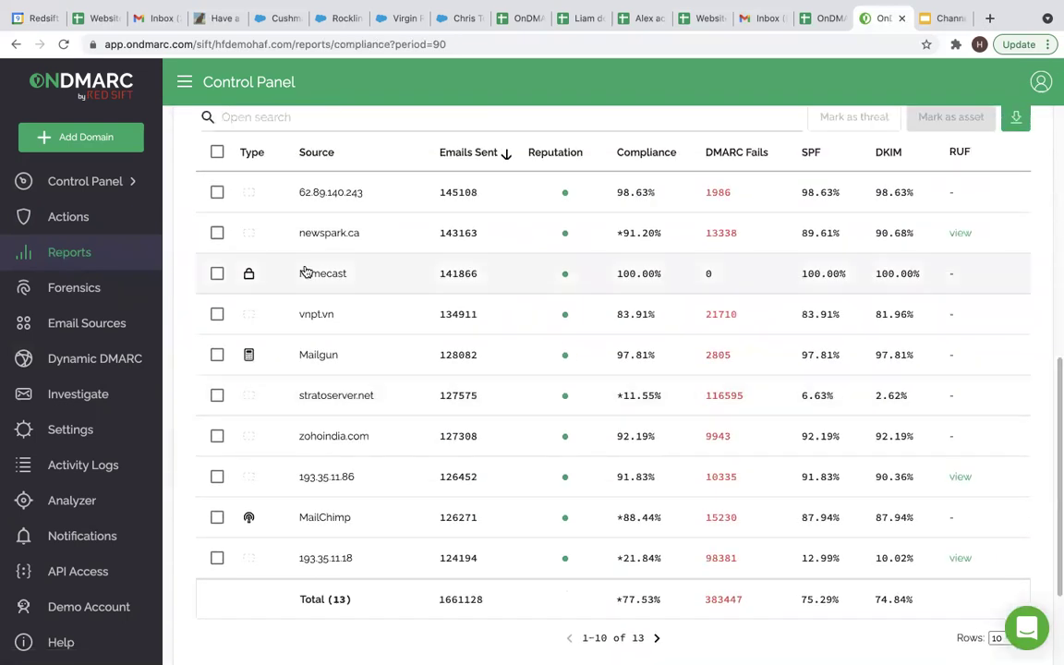
left_click(217, 273)
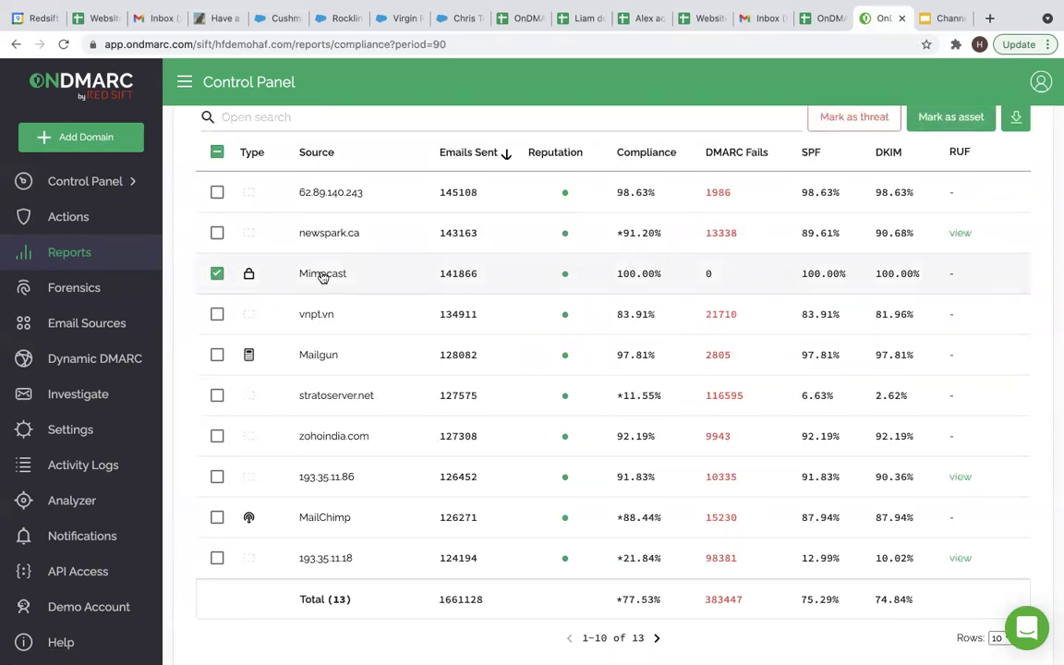
left_click(218, 517)
left_click(957, 125)
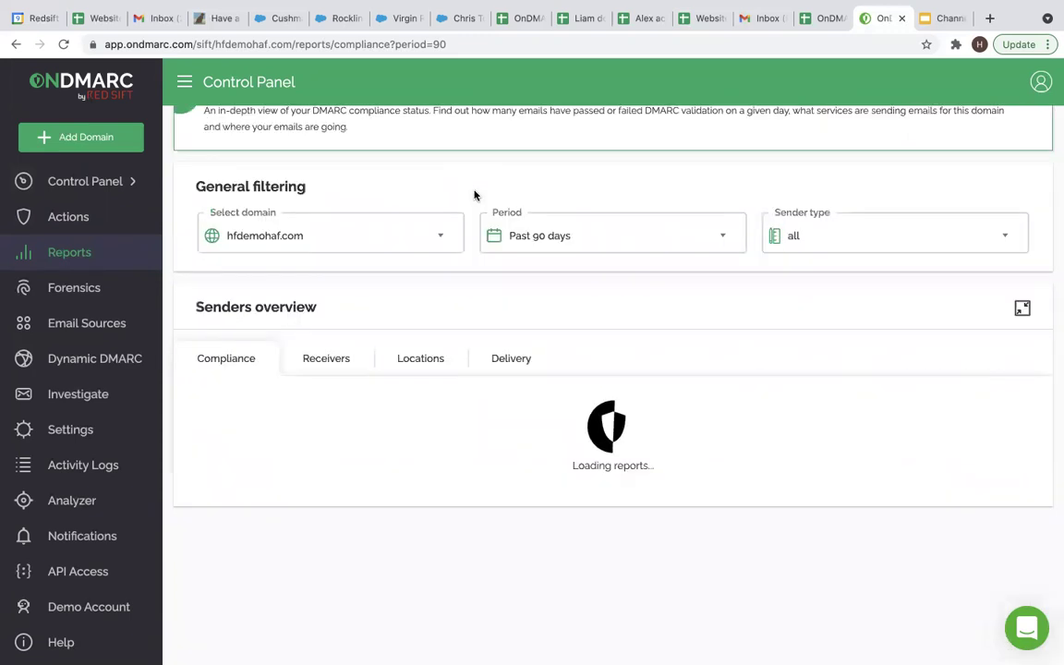
scroll(474, 196, "down", 4)
scroll(474, 195, "up", 4)
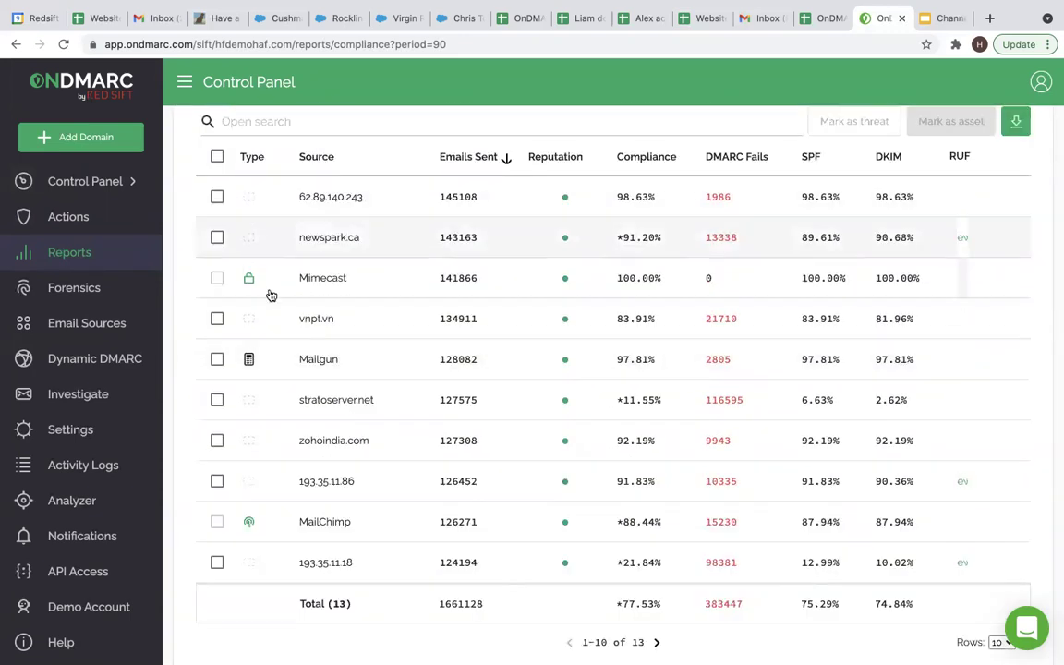
left_click(87, 323)
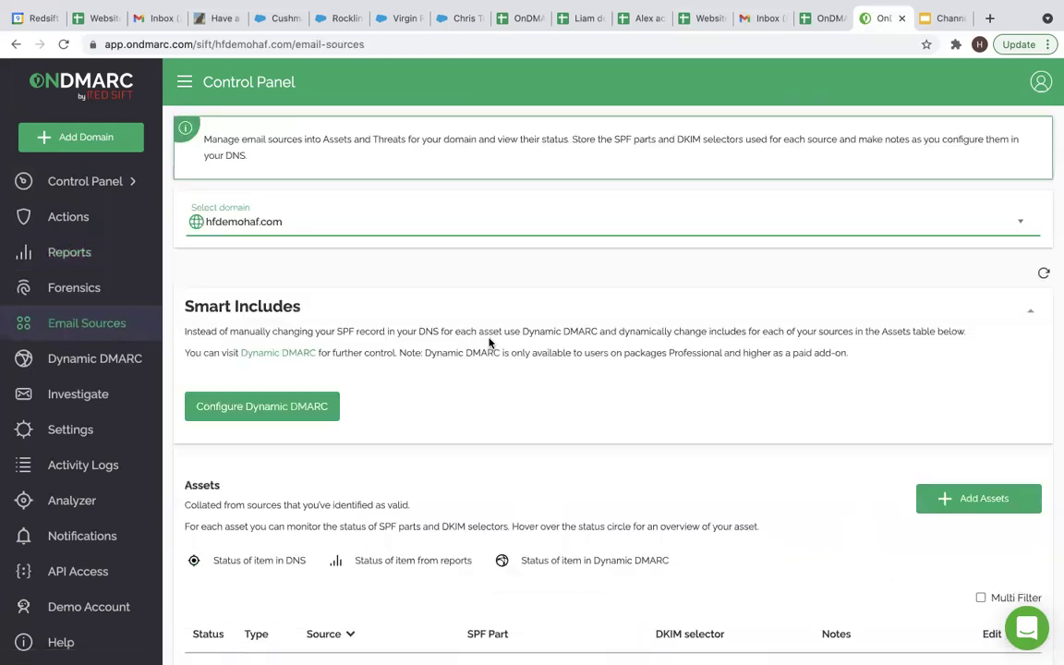
scroll(490, 343, "down", 6)
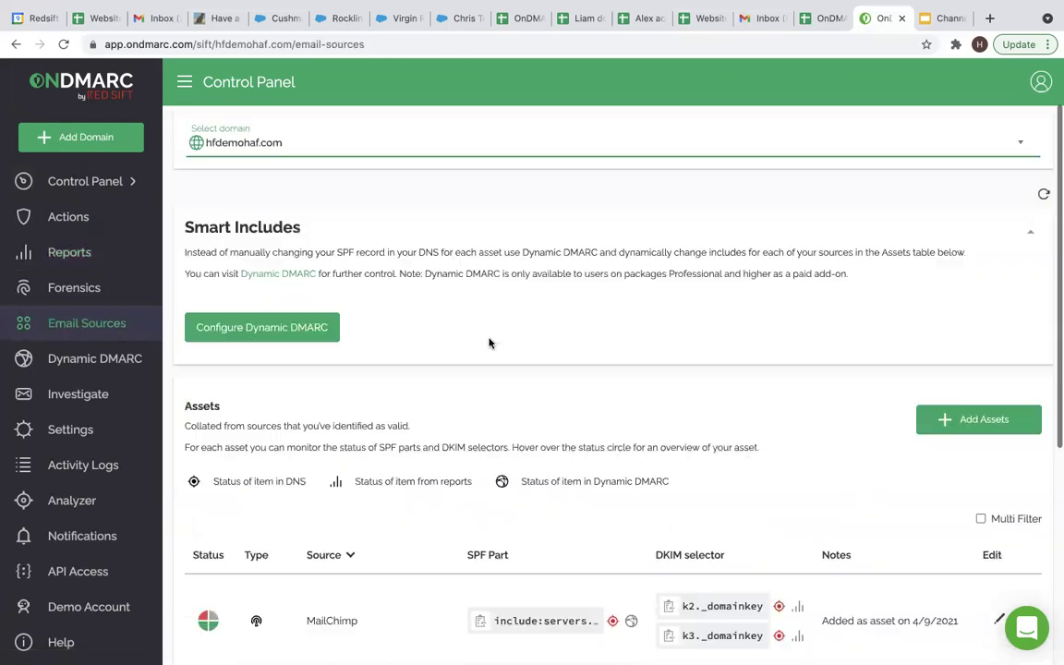
scroll(313, 323, "down", 1)
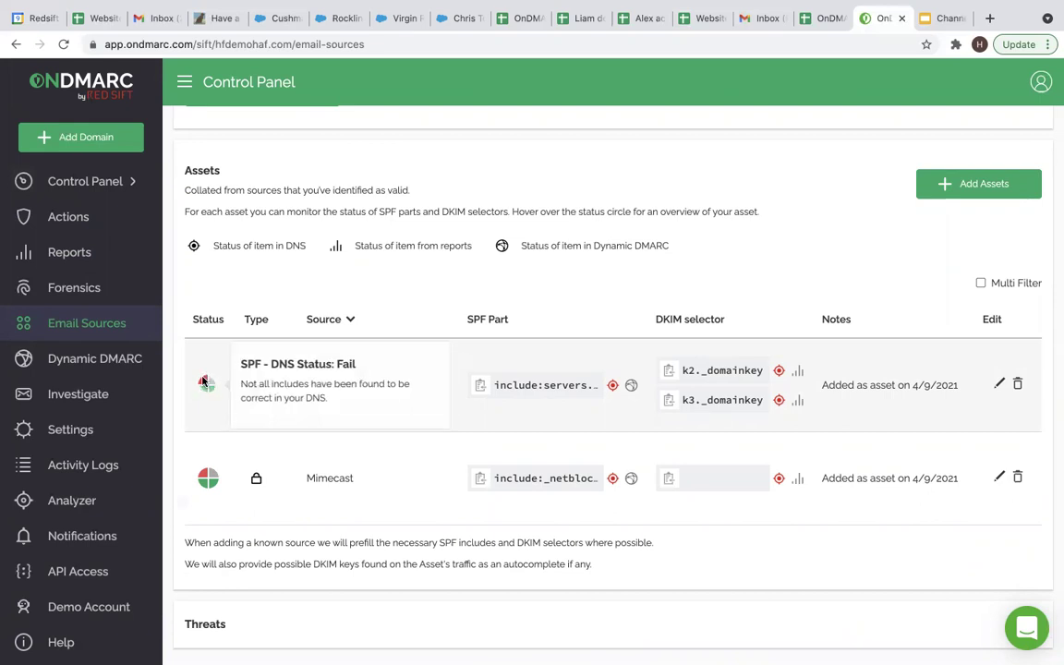
mouse_move(210, 381)
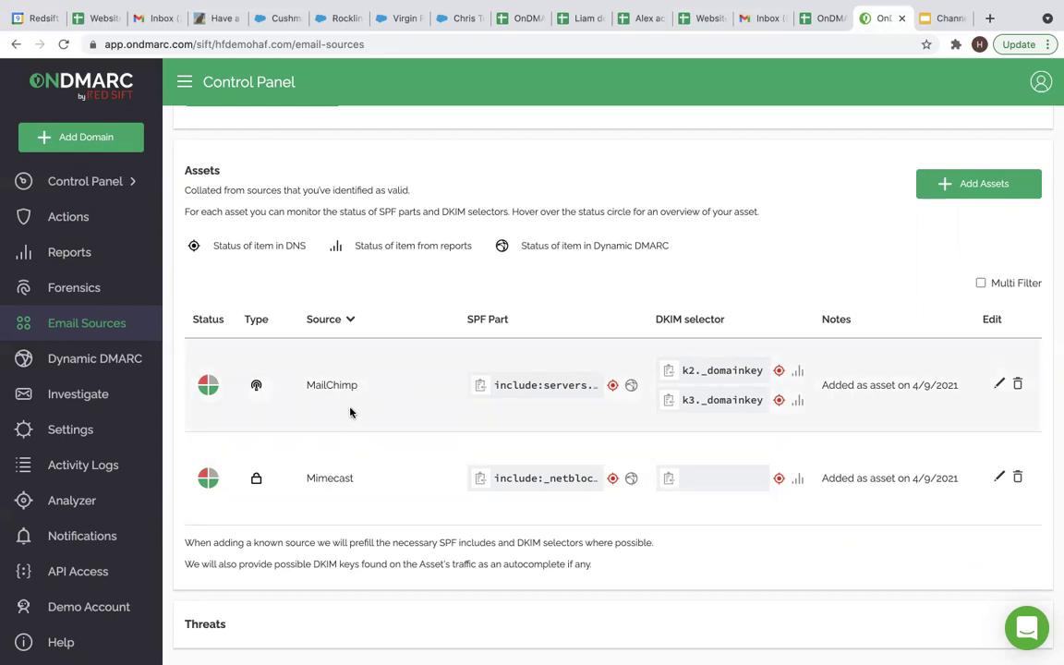
Open Actions and select MailChimp in the first Asset Configuration Bad Entries card
left_click(68, 217)
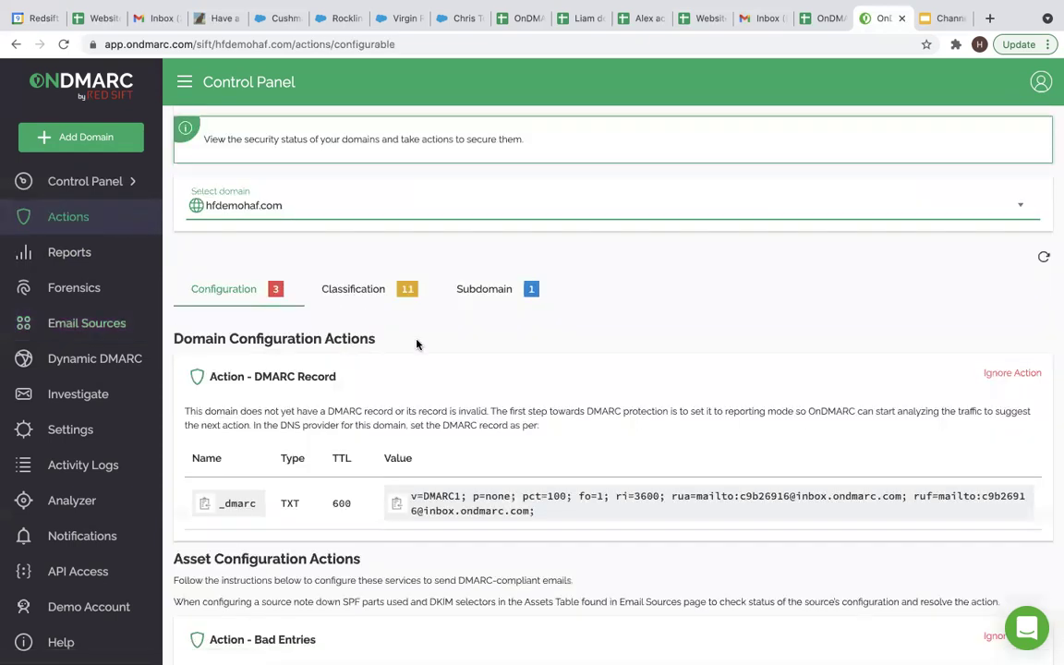
scroll(431, 349, "down", 3)
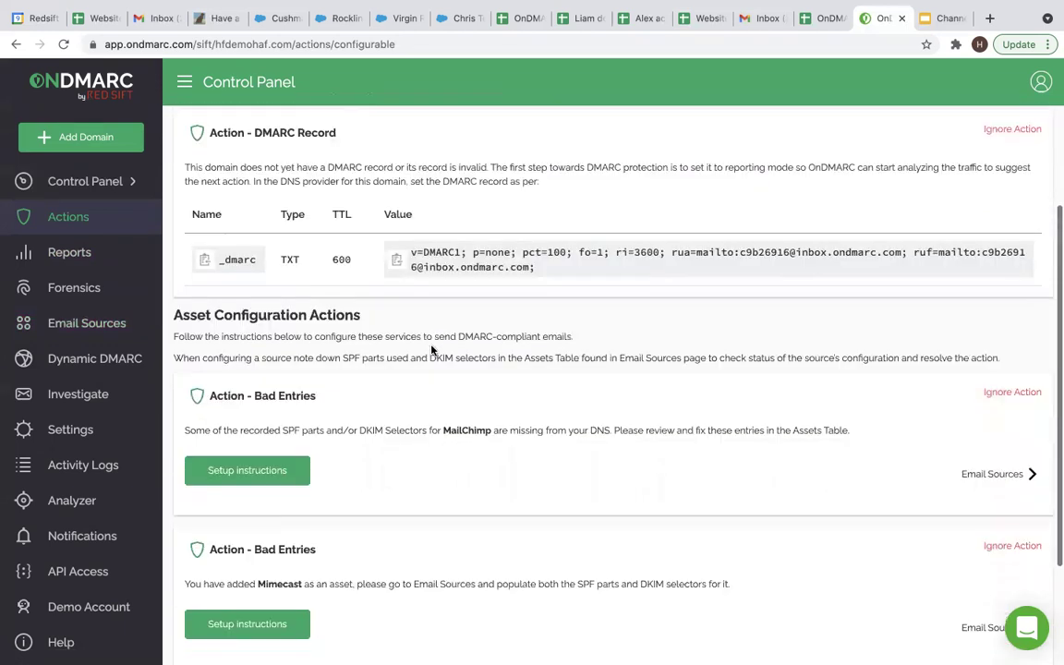
scroll(431, 349, "down", 1)
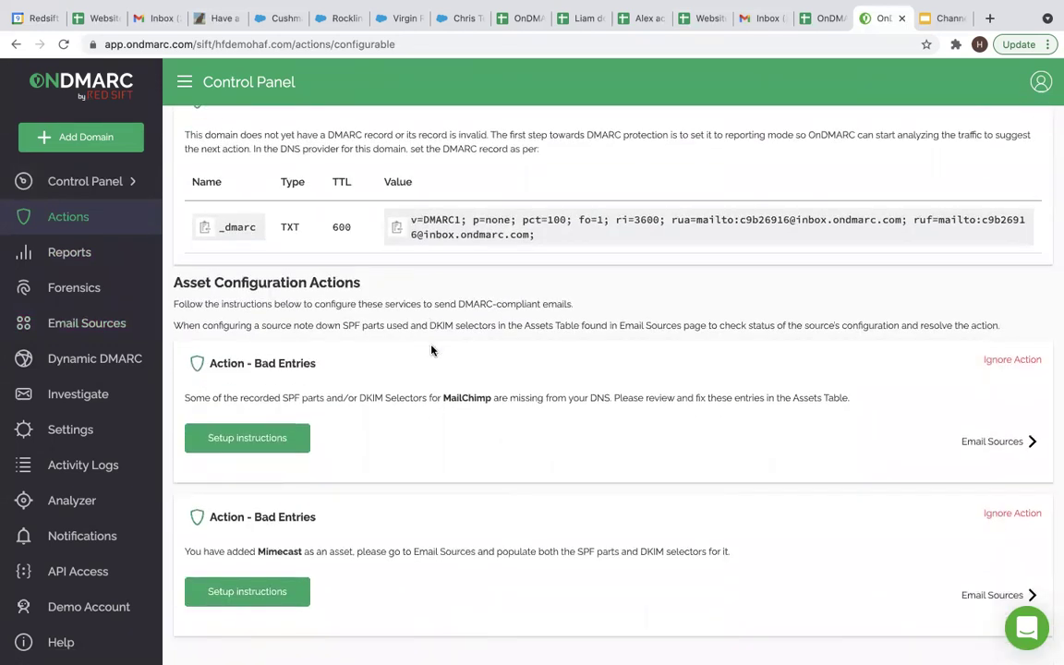
double_click(466, 397)
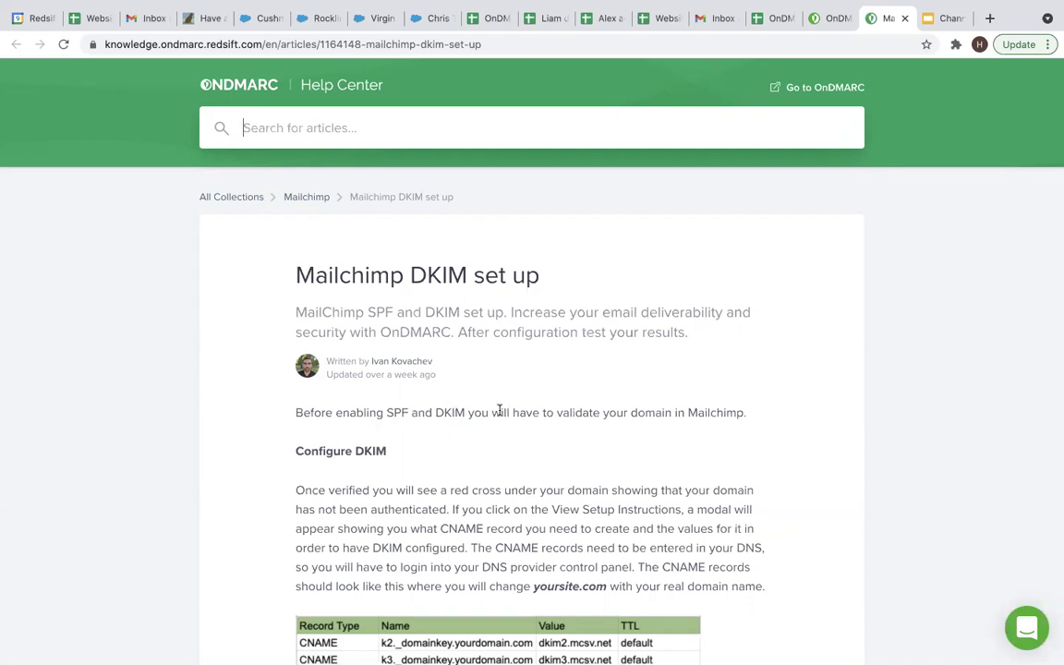
Read the Mailchimp DKIM set up article, toggle the support chat, and return to OnDMARC
scroll(499, 411, "down", 1)
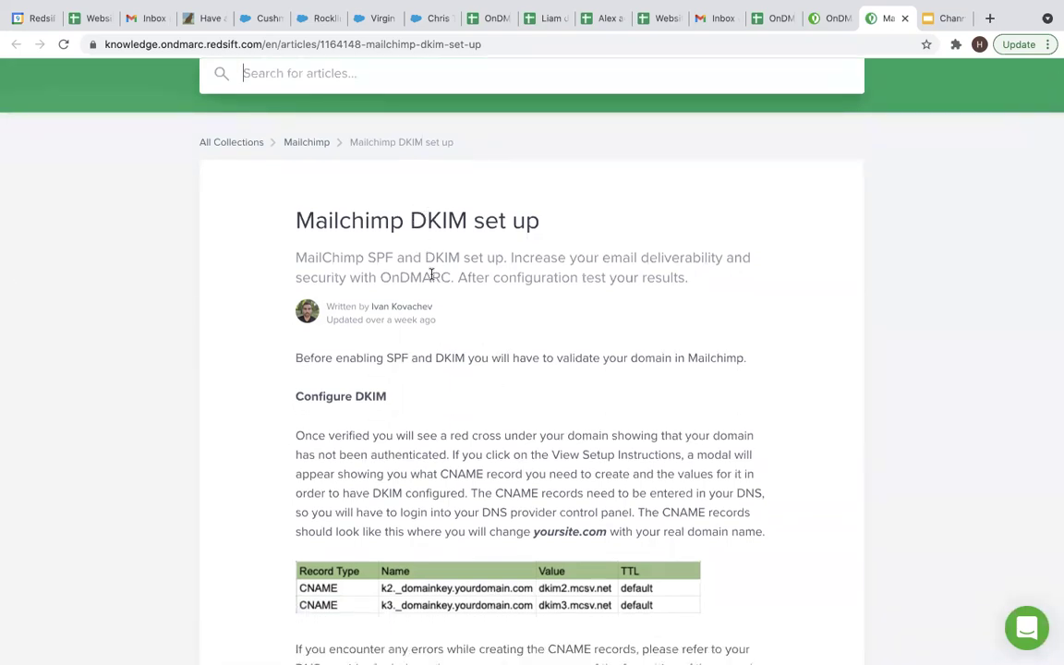
scroll(443, 369, "down", 5)
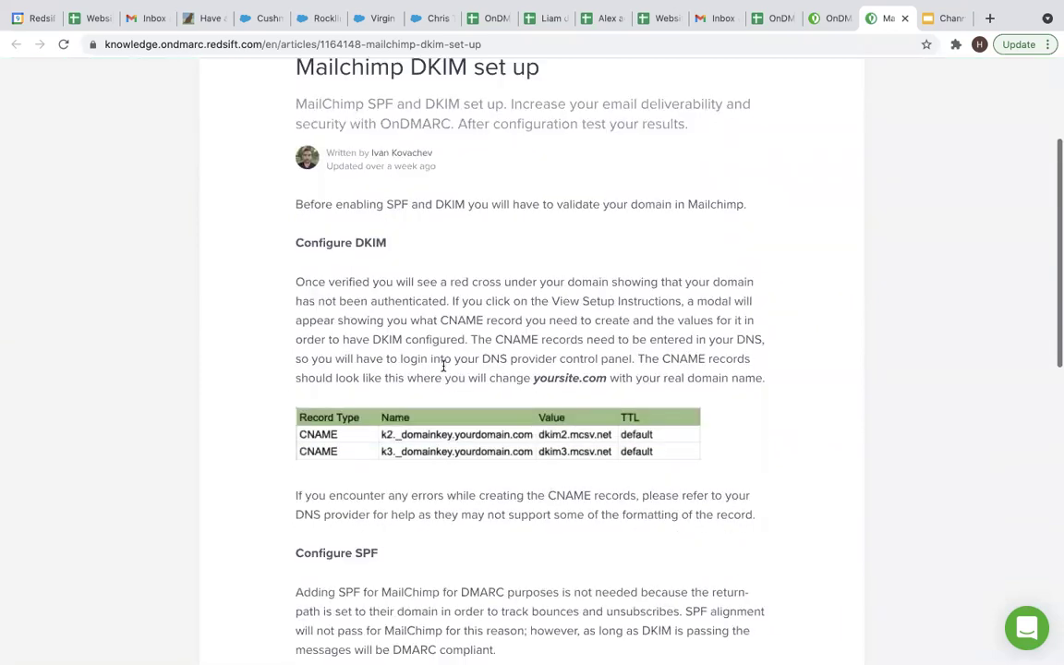
scroll(444, 367, "up", 6)
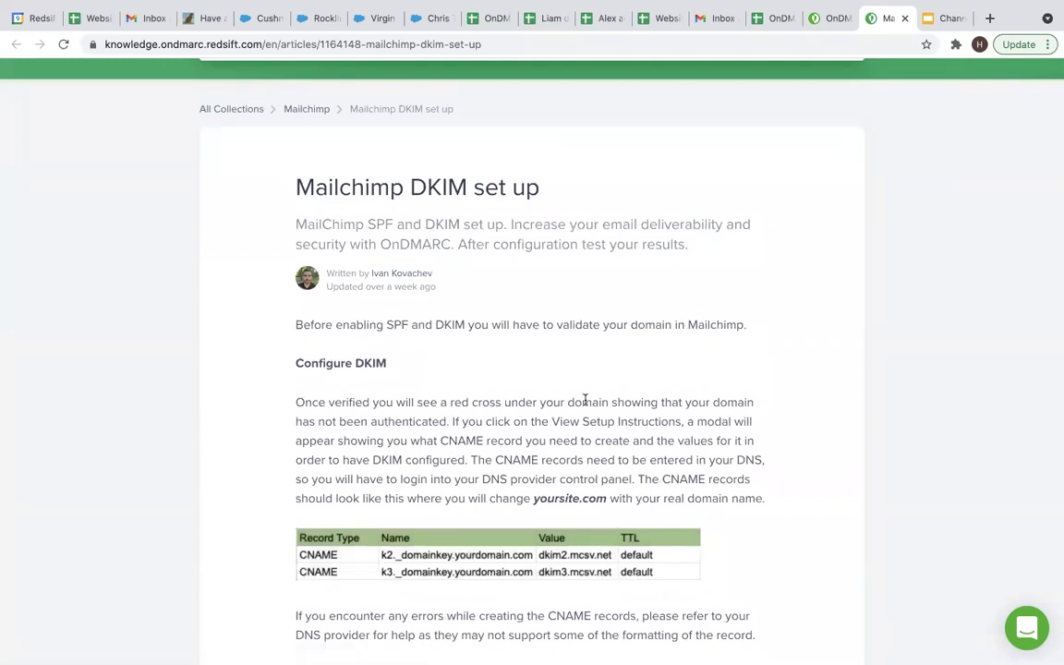
left_click(1010, 627)
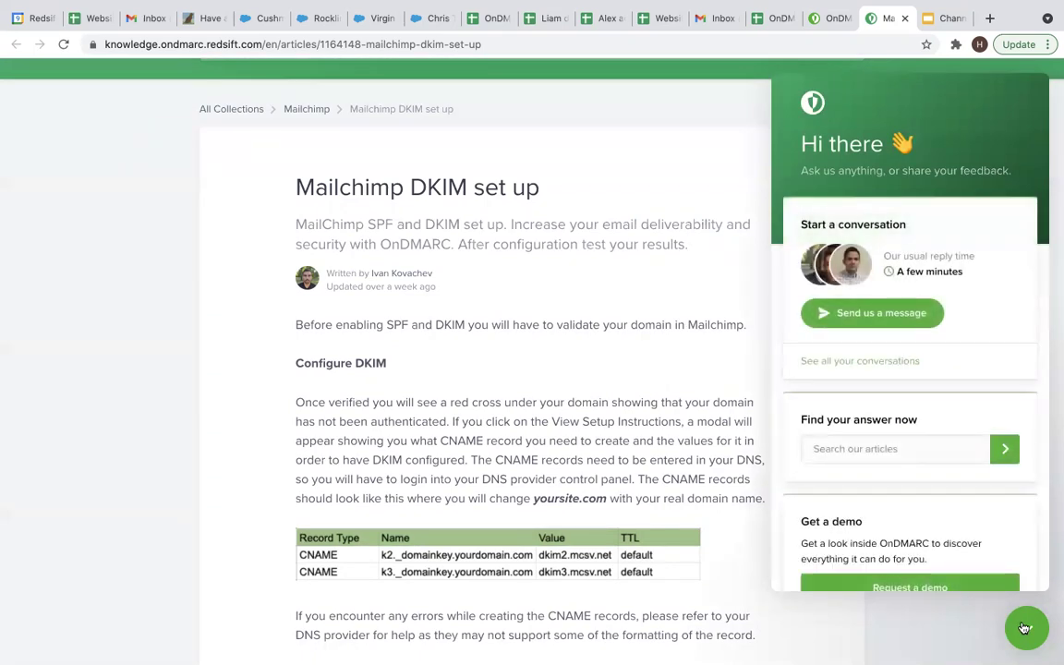
left_click(1010, 626)
left_click(821, 21)
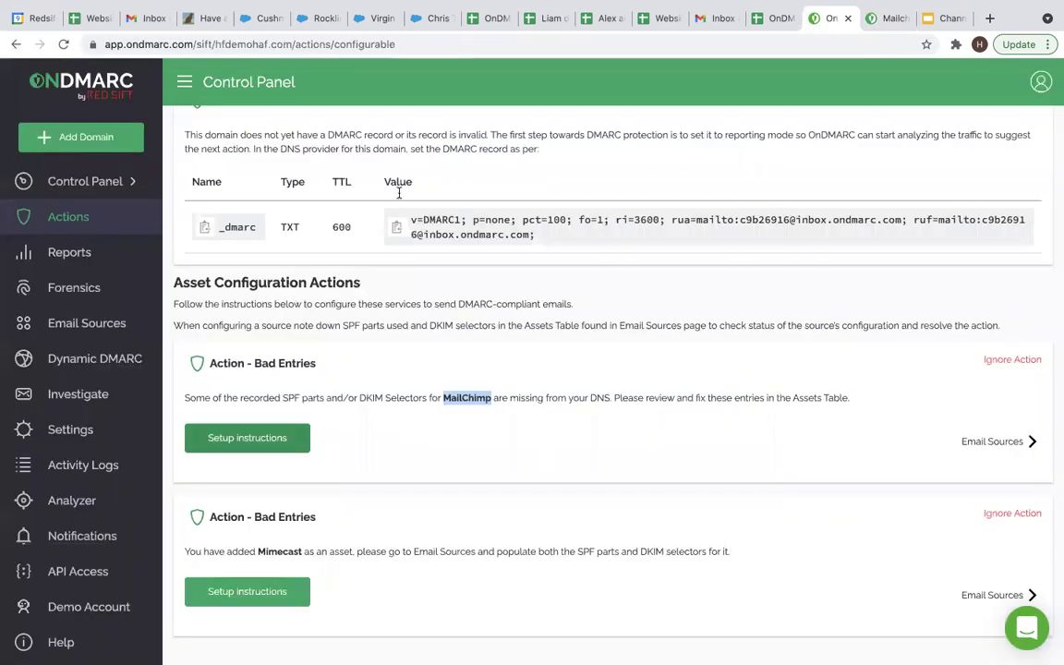
Start configuring Dynamic DMARC for hfdemohaf.com and select its whole smart include string
left_click(119, 362)
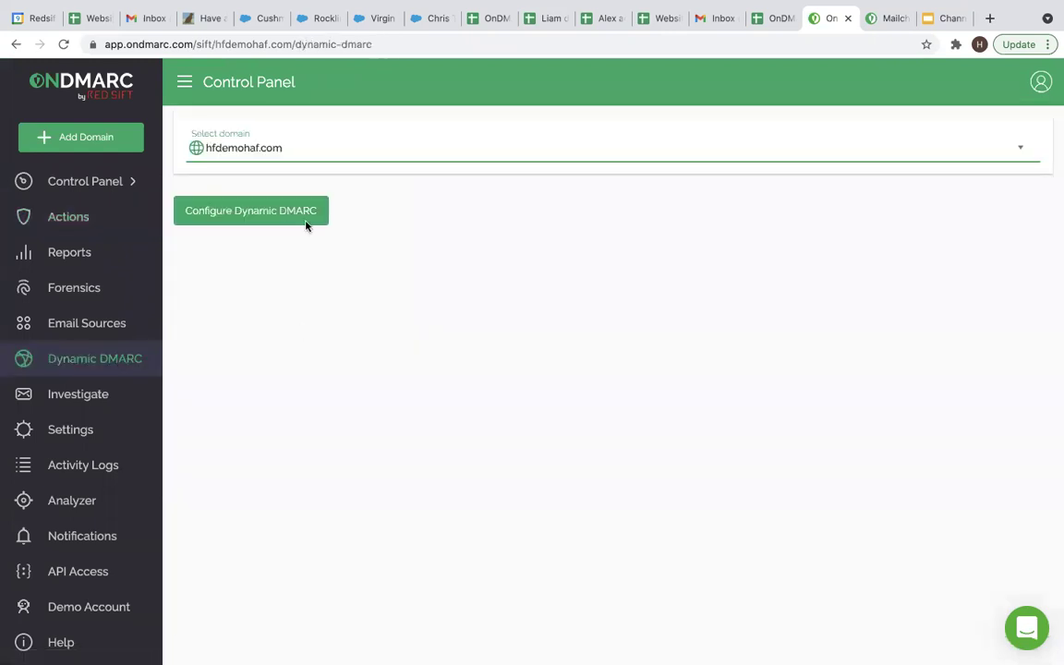
left_click(286, 212)
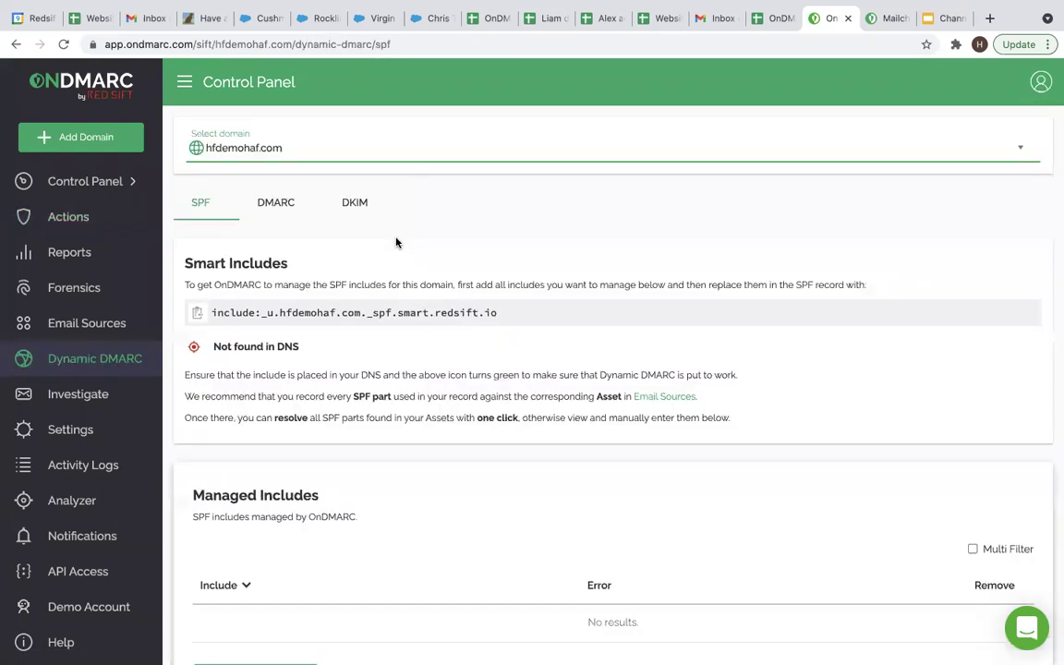
scroll(489, 360, "down", 2)
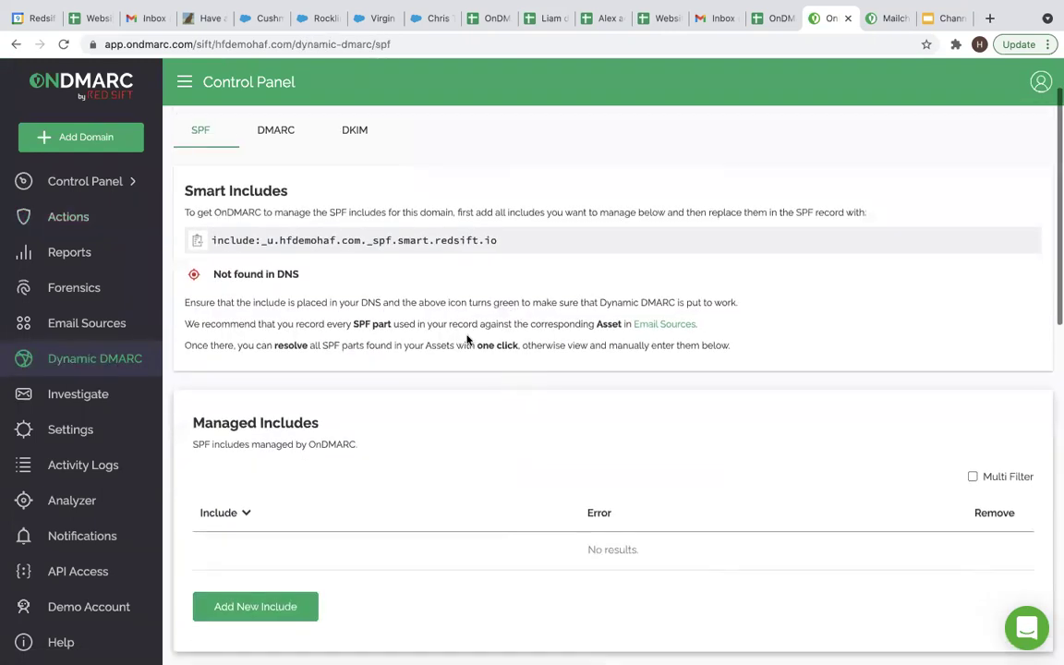
triple_click(338, 237)
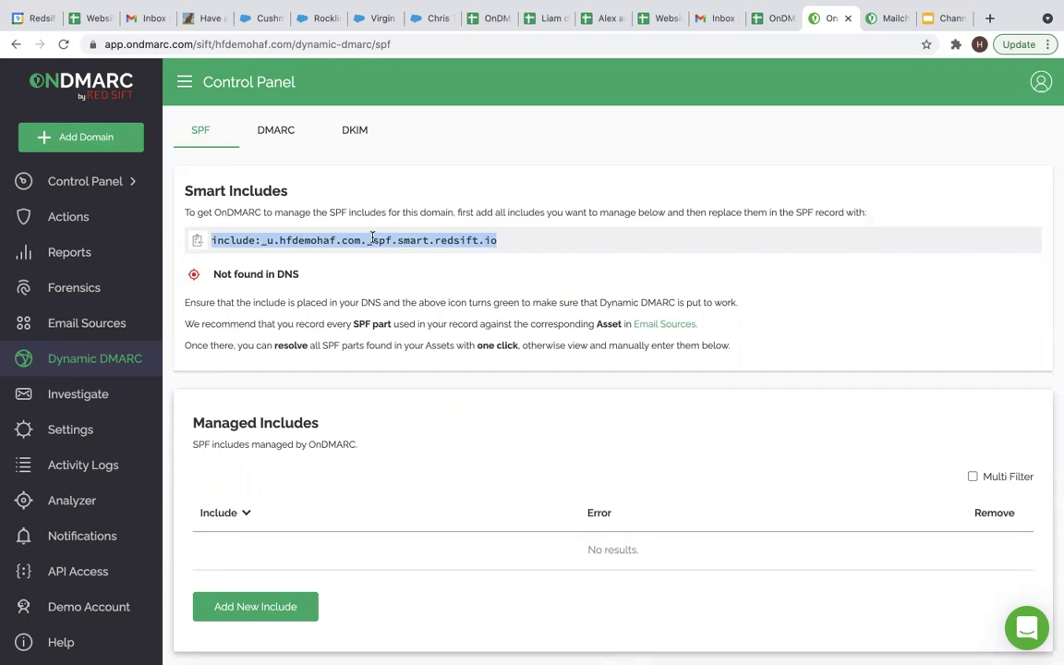
Scroll through the managed record sections of the Dynamic DMARC SPF page
scroll(453, 275, "down", 3)
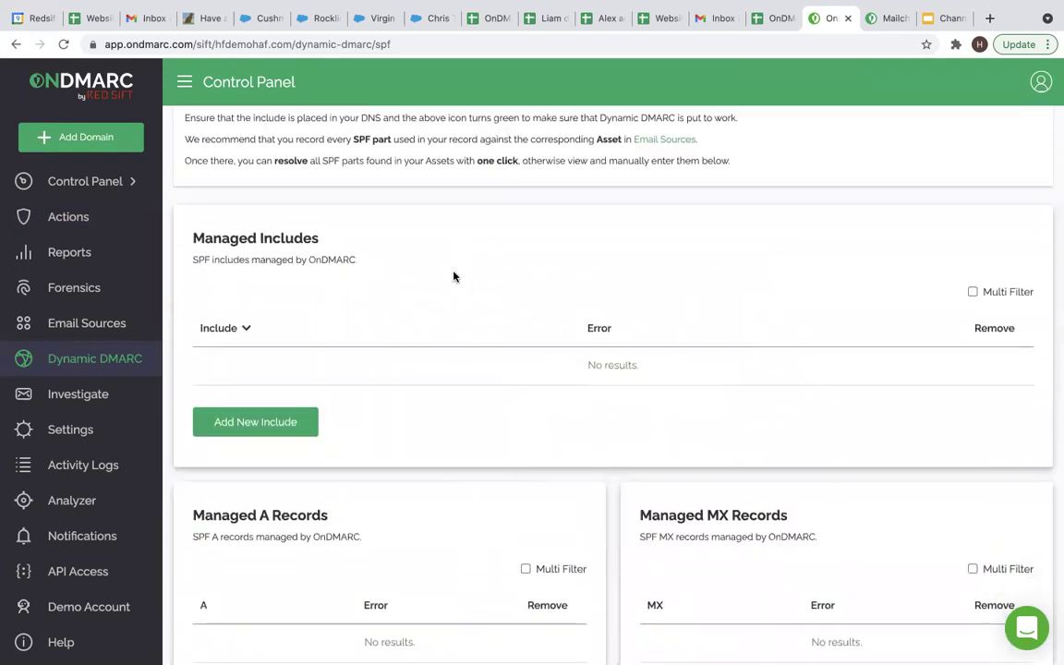
scroll(454, 276, "down", 3)
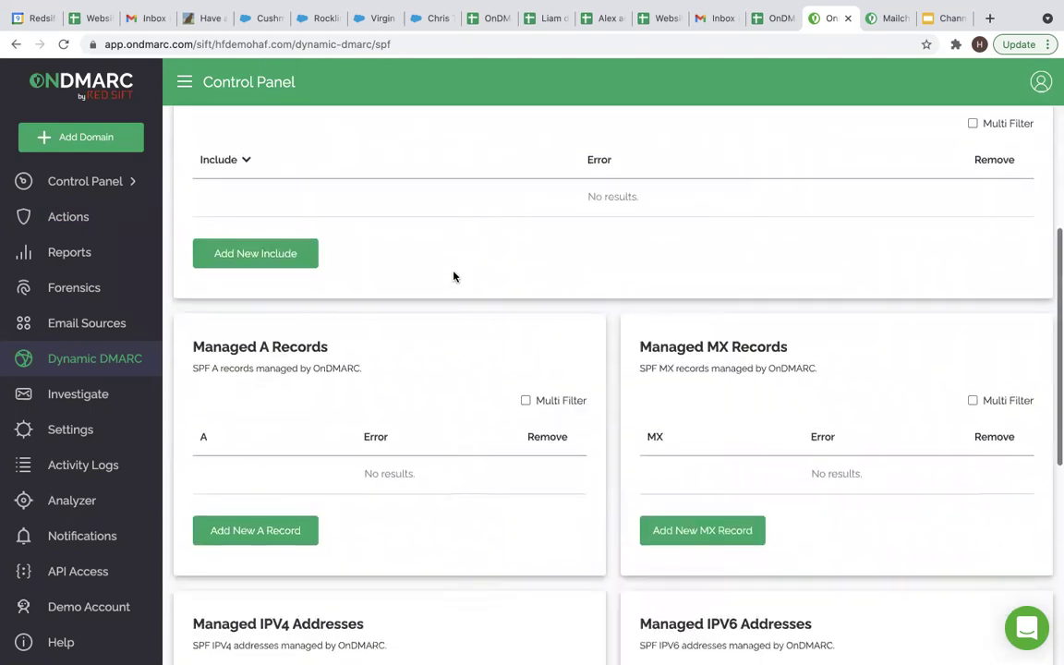
scroll(454, 275, "down", 2)
scroll(441, 494, "down", 1)
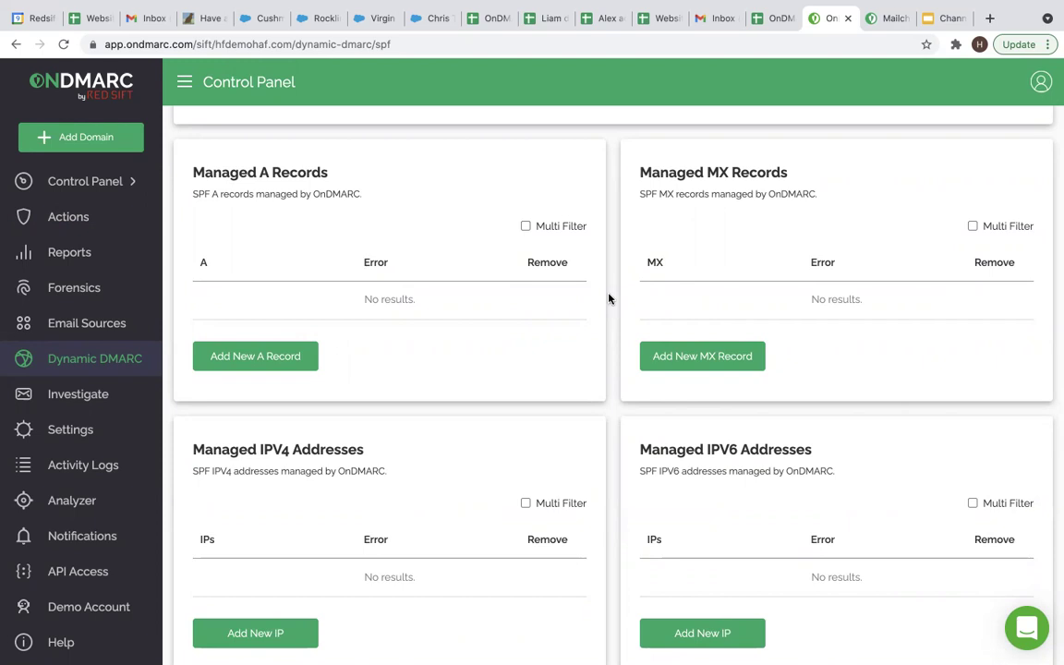
scroll(517, 242, "up", 5)
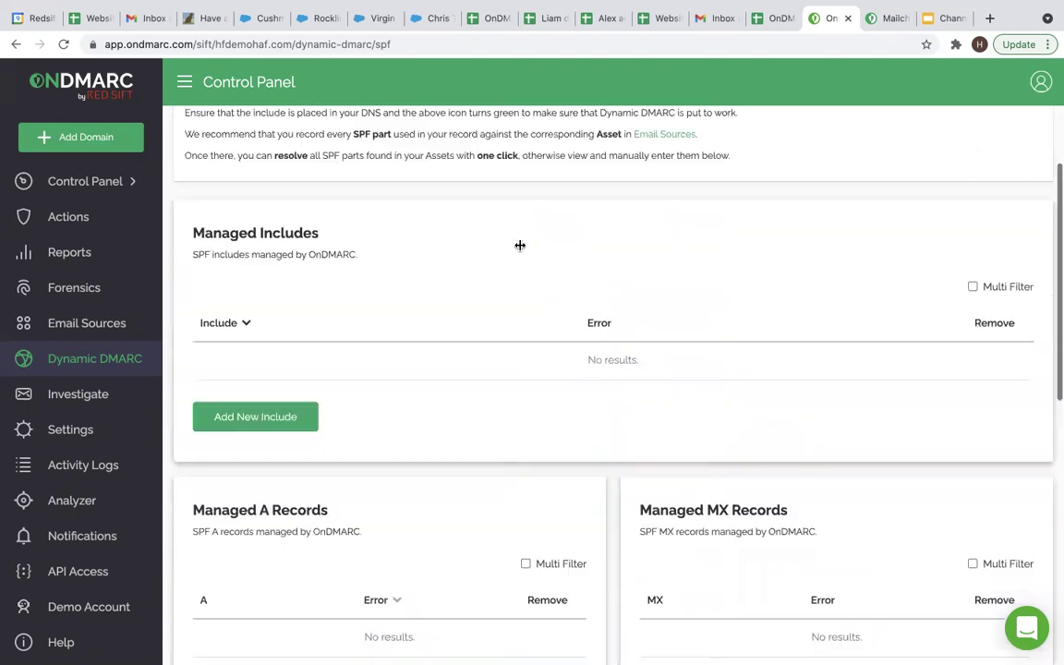
scroll(520, 244, "up", 3)
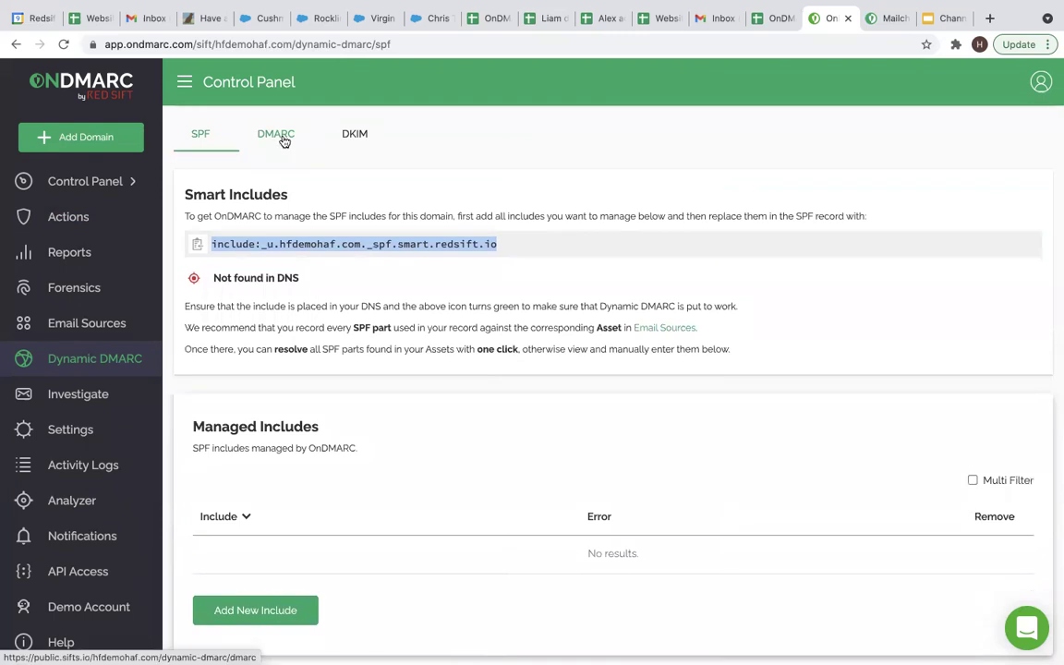
Review the _dmarc.hfdemohaf.com smart record and DMARC settings, then switch to the DKIM tab
left_click(284, 138)
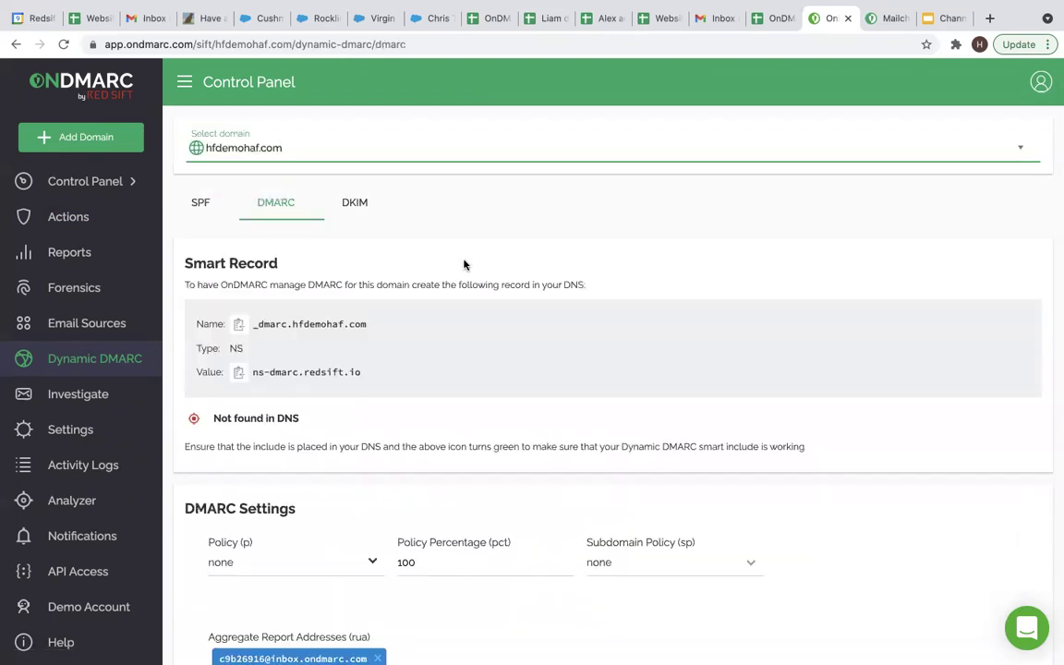
scroll(463, 265, "down", 3)
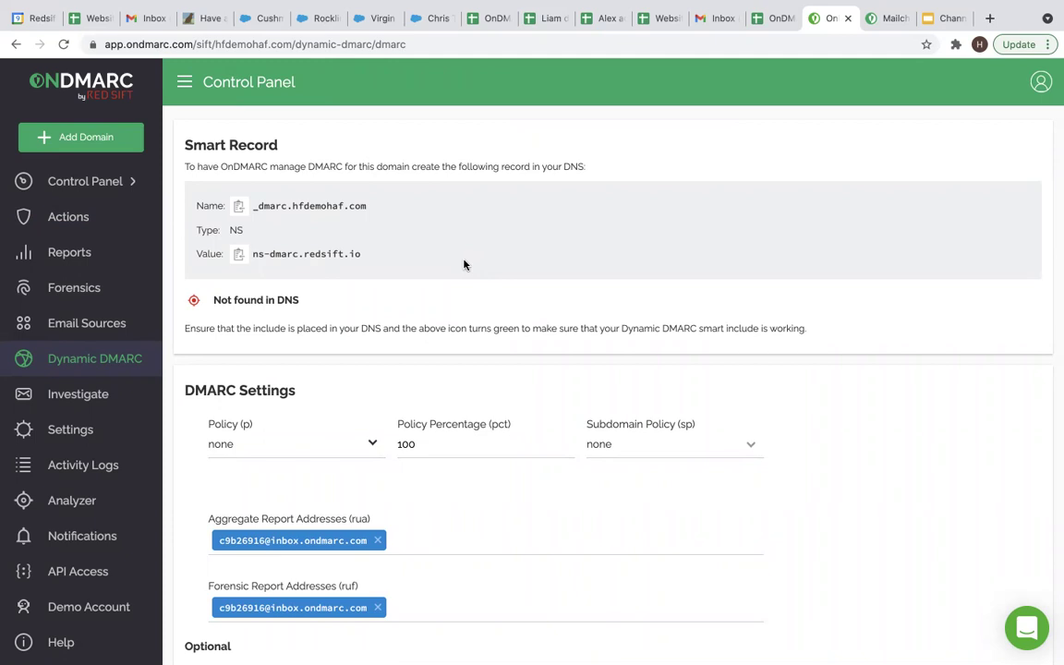
double_click(342, 206)
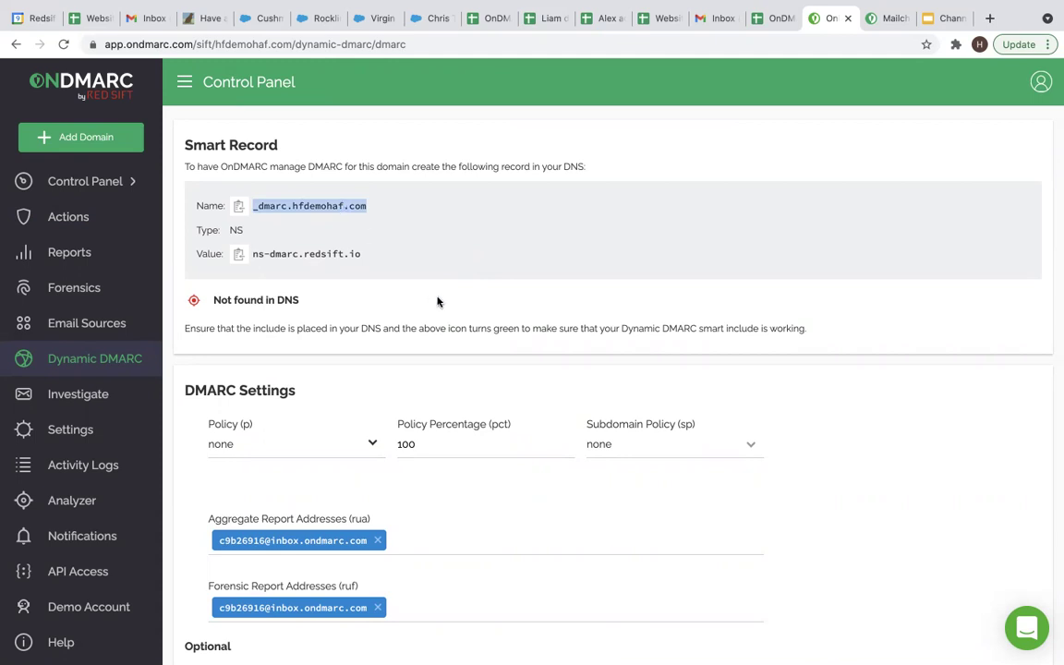
scroll(406, 291, "down", 2)
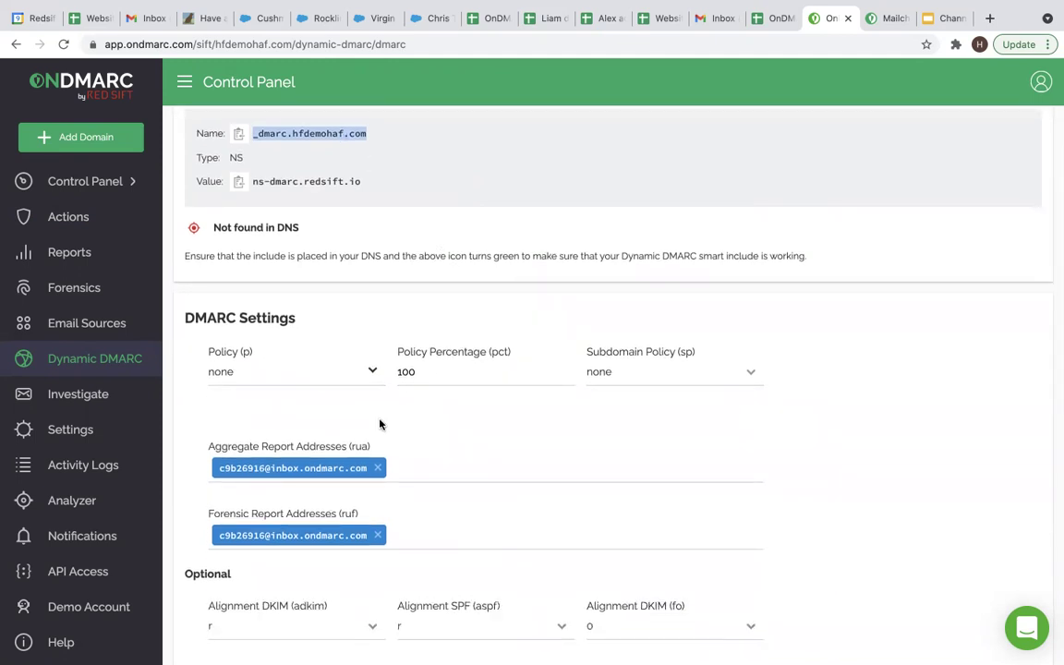
scroll(379, 423, "down", 3)
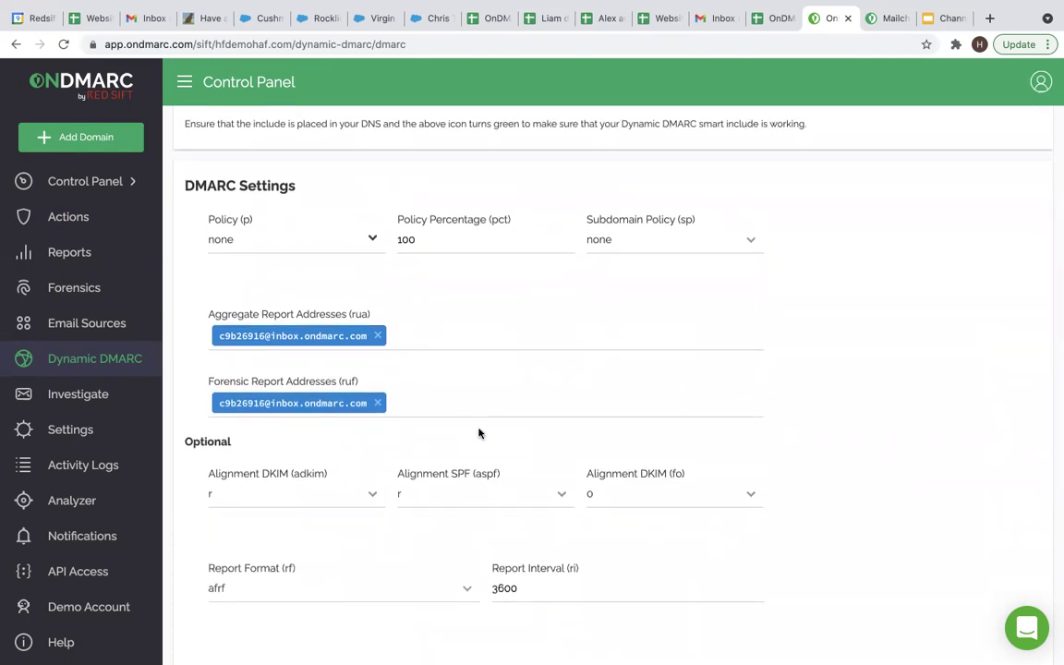
scroll(479, 432, "up", 3)
left_click(356, 130)
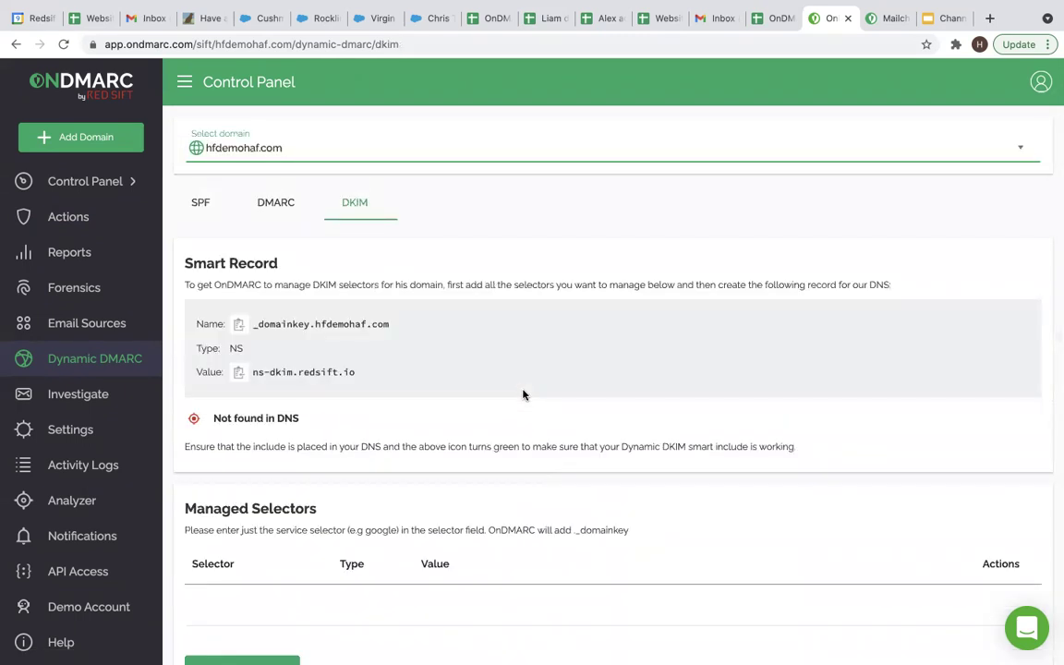
Check the DKIM Managed Selectors, then go to the Investigate email-testing page
scroll(522, 395, "down", 3)
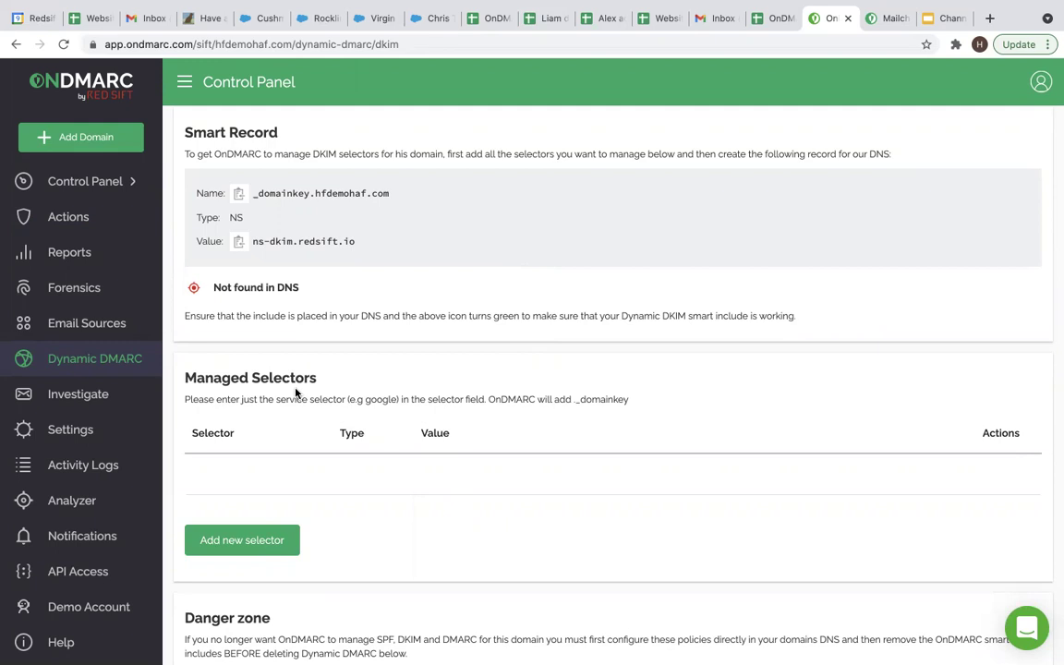
left_click(74, 395)
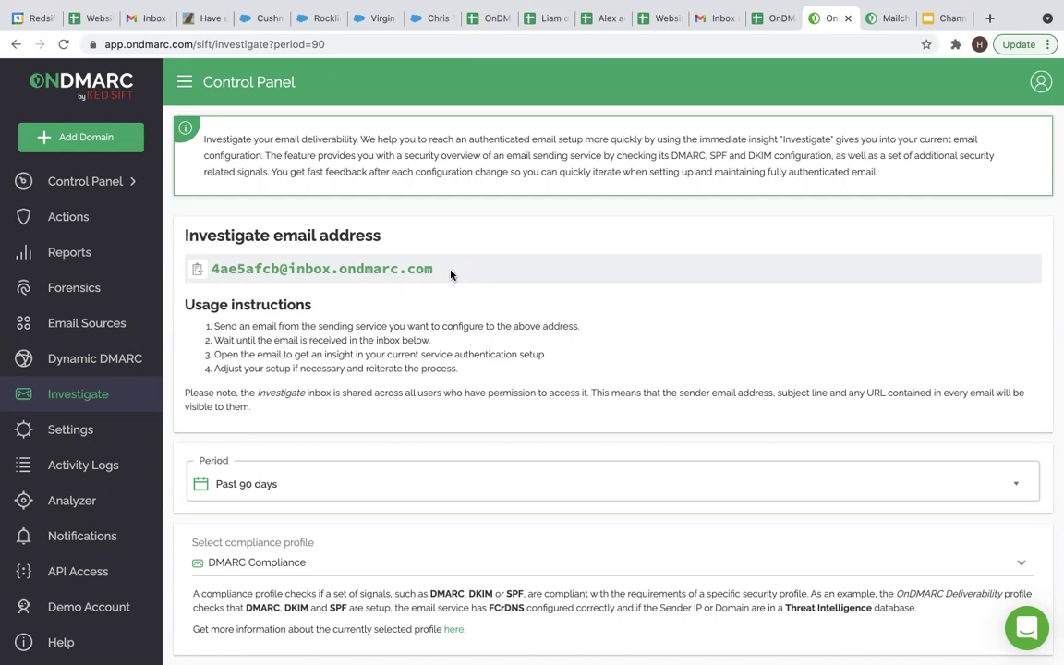
Select the Investigate test inbox address and scroll down to the received emails list
triple_click(451, 275)
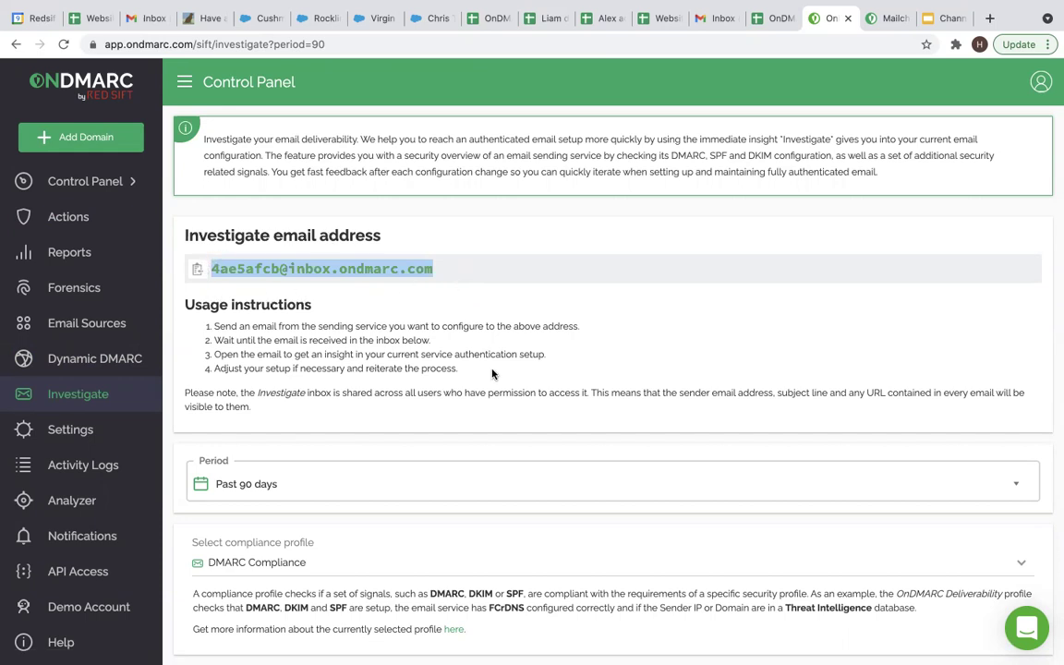
scroll(492, 373, "down", 5)
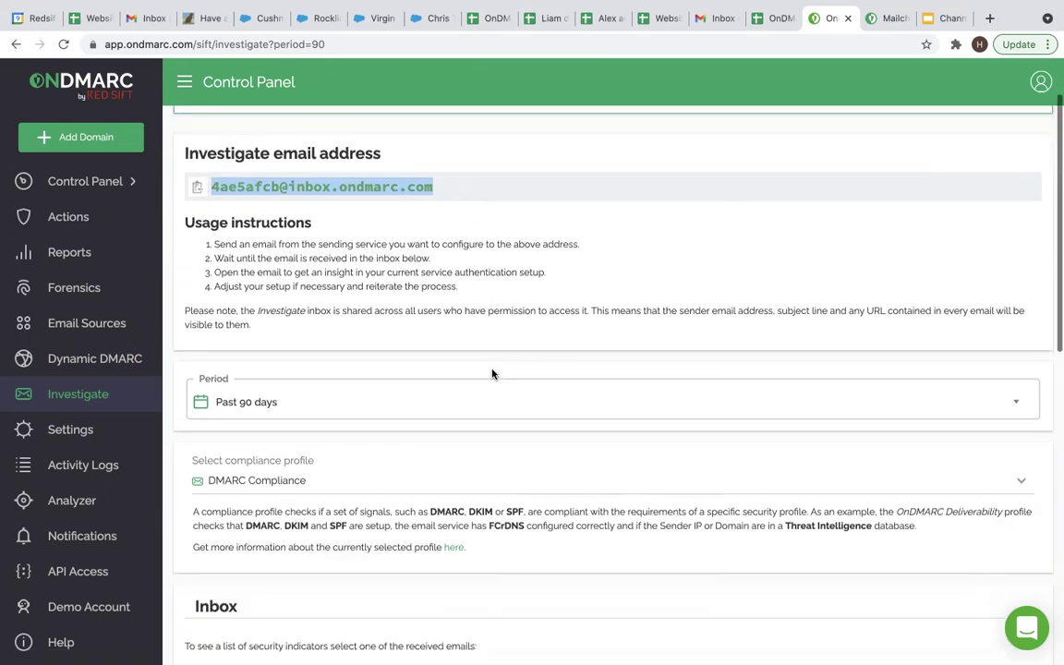
scroll(492, 373, "down", 2)
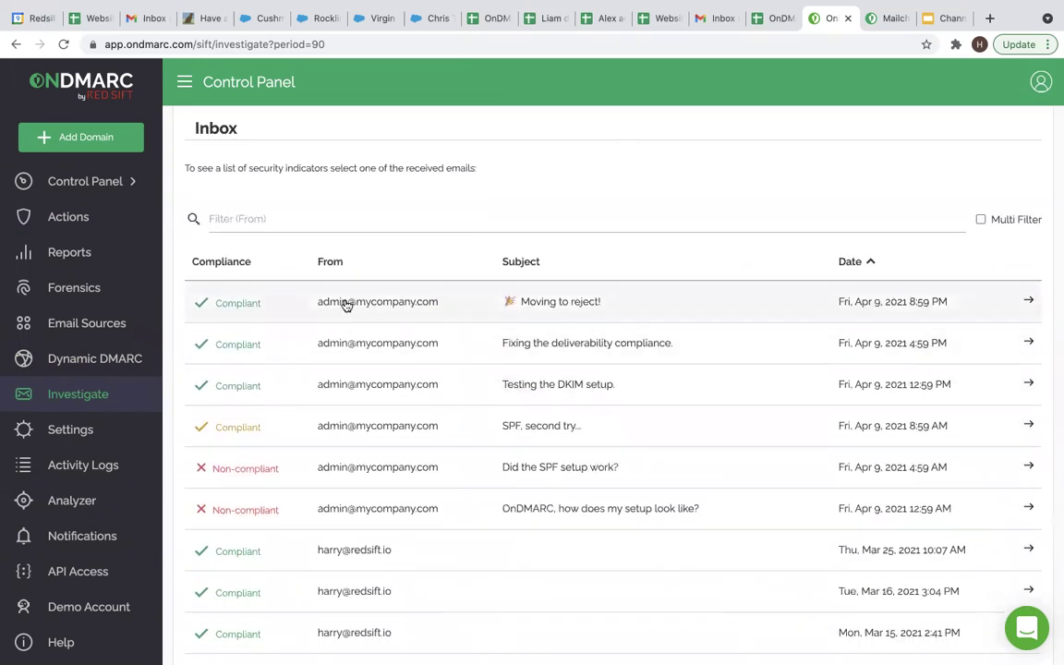
left_click(347, 305)
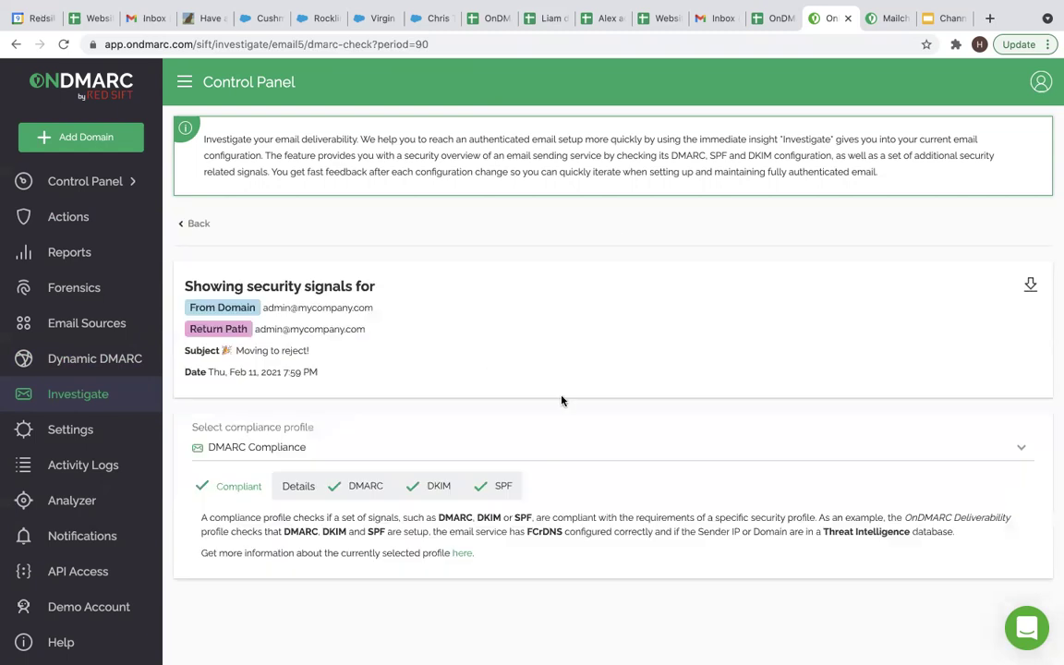
scroll(591, 418, "down", 1)
scroll(592, 418, "down", 3)
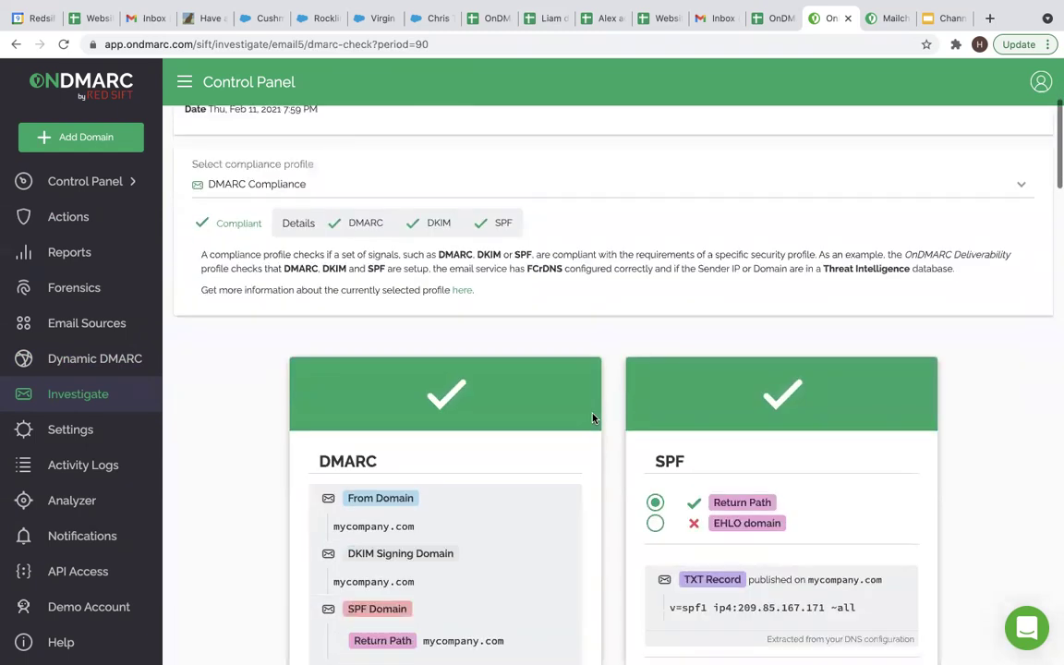
scroll(592, 418, "down", 2)
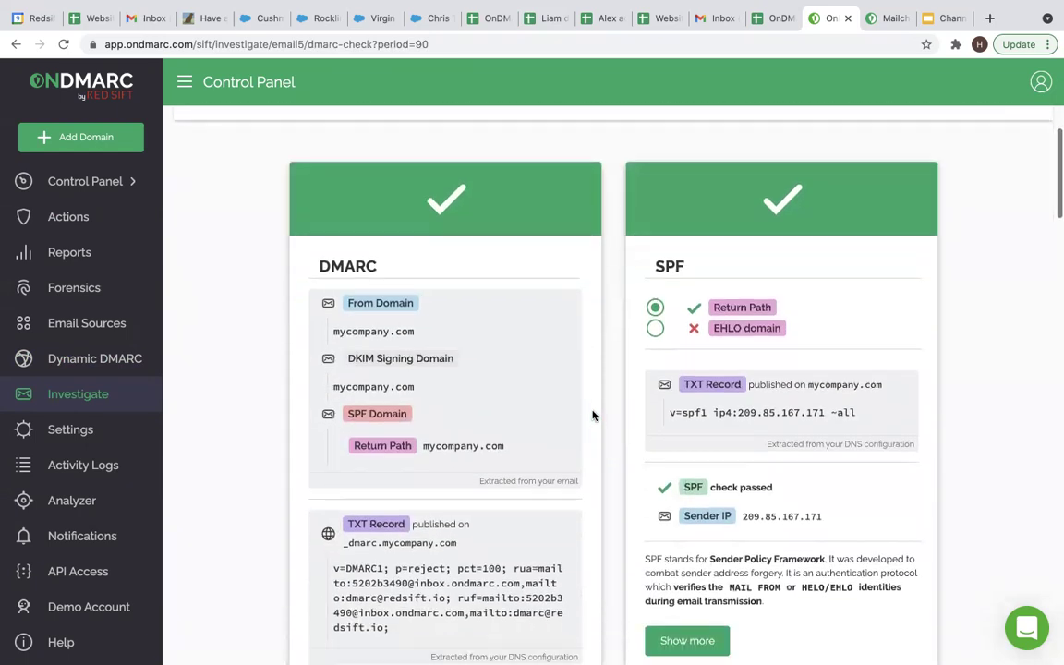
scroll(440, 214, "down", 1)
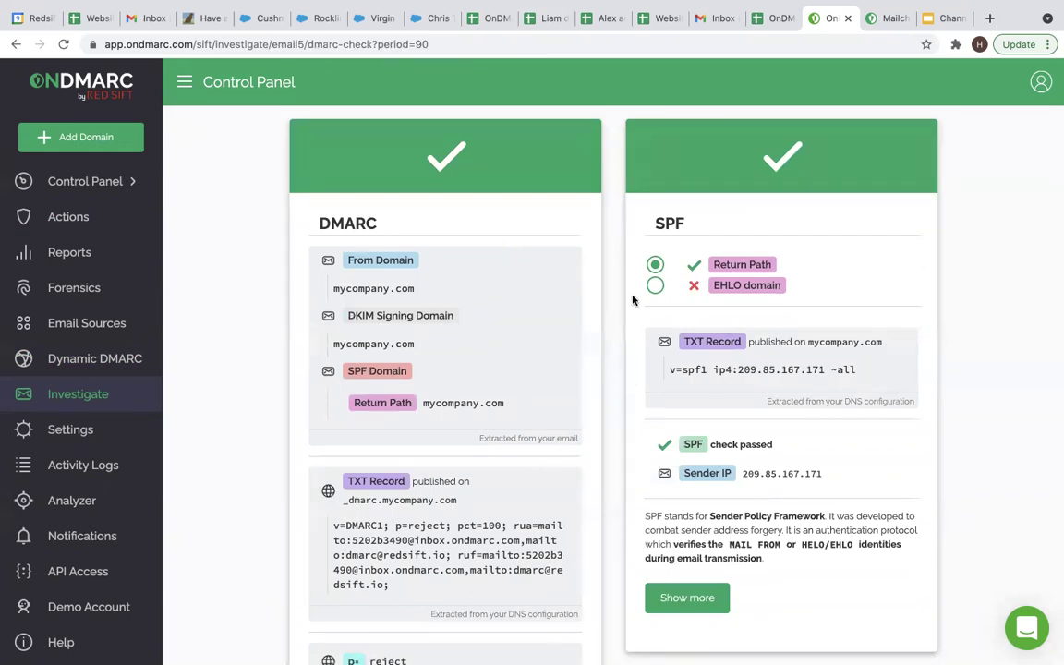
scroll(634, 295, "down", 1)
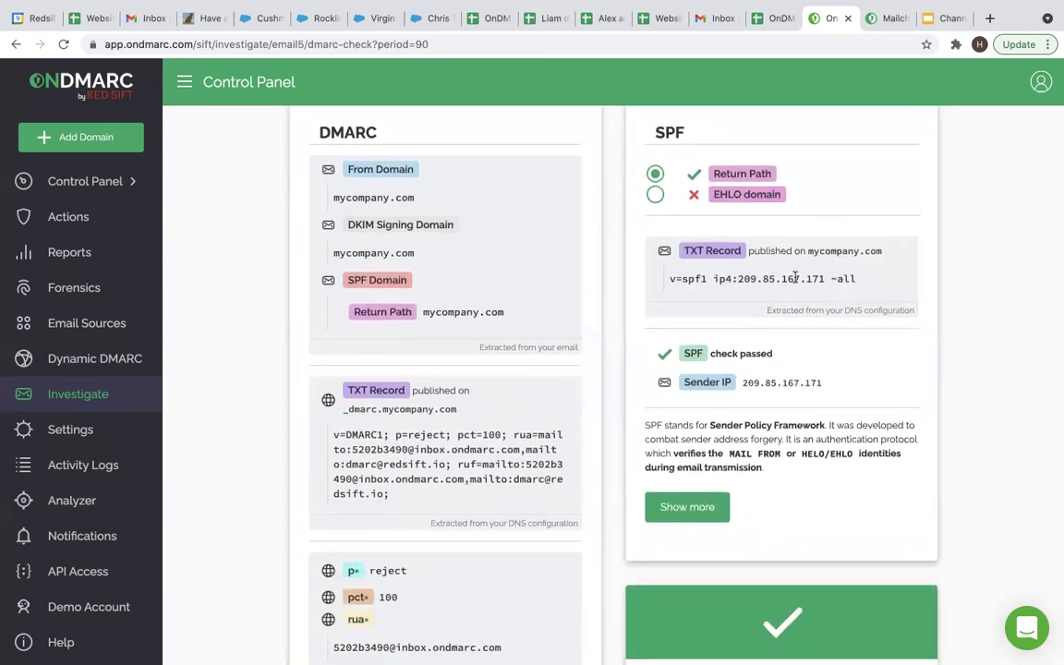
scroll(730, 434, "down", 5)
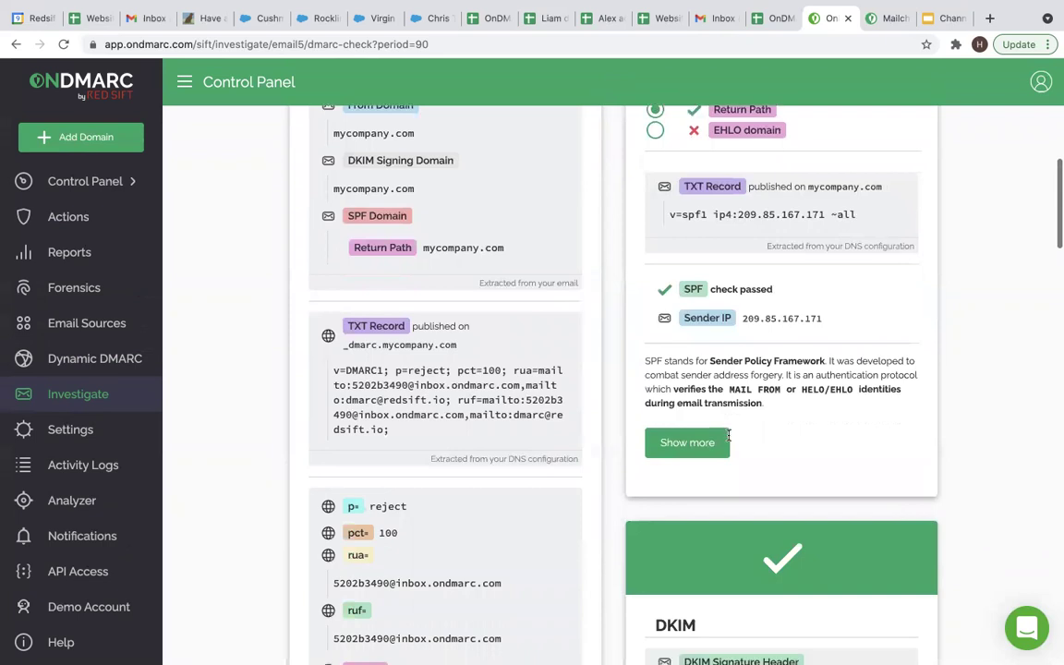
scroll(748, 388, "down", 2)
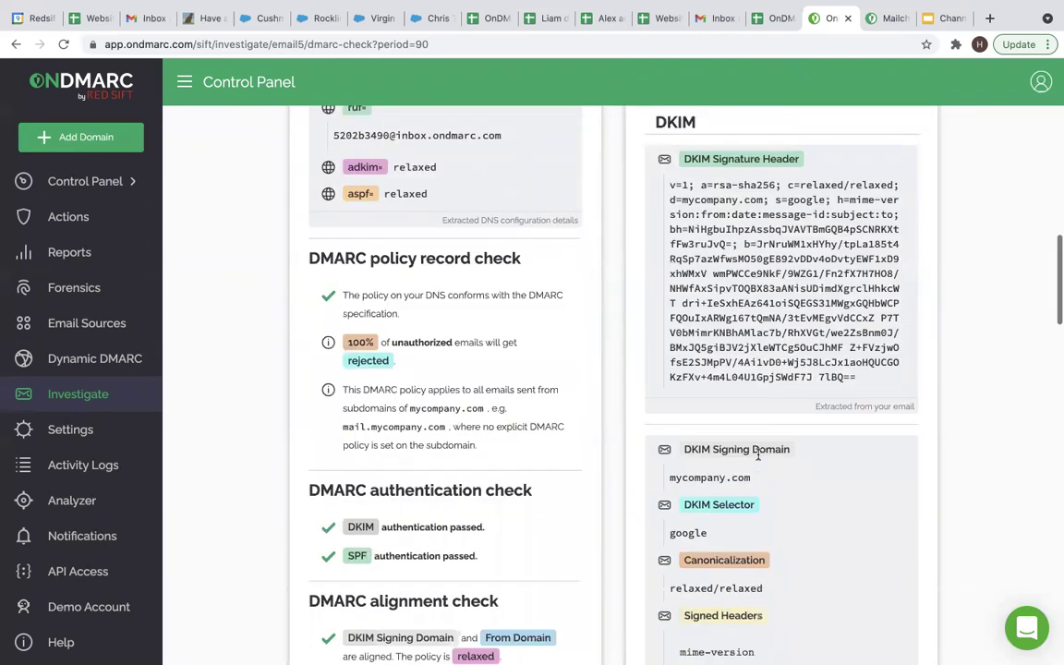
scroll(757, 455, "down", 1)
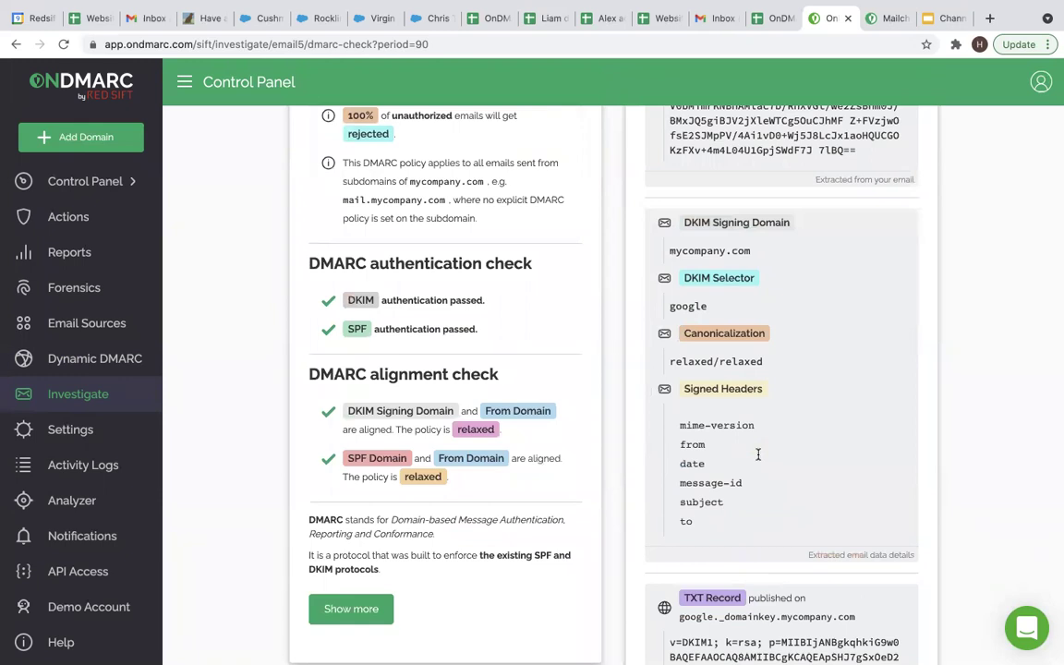
scroll(757, 454, "down", 2)
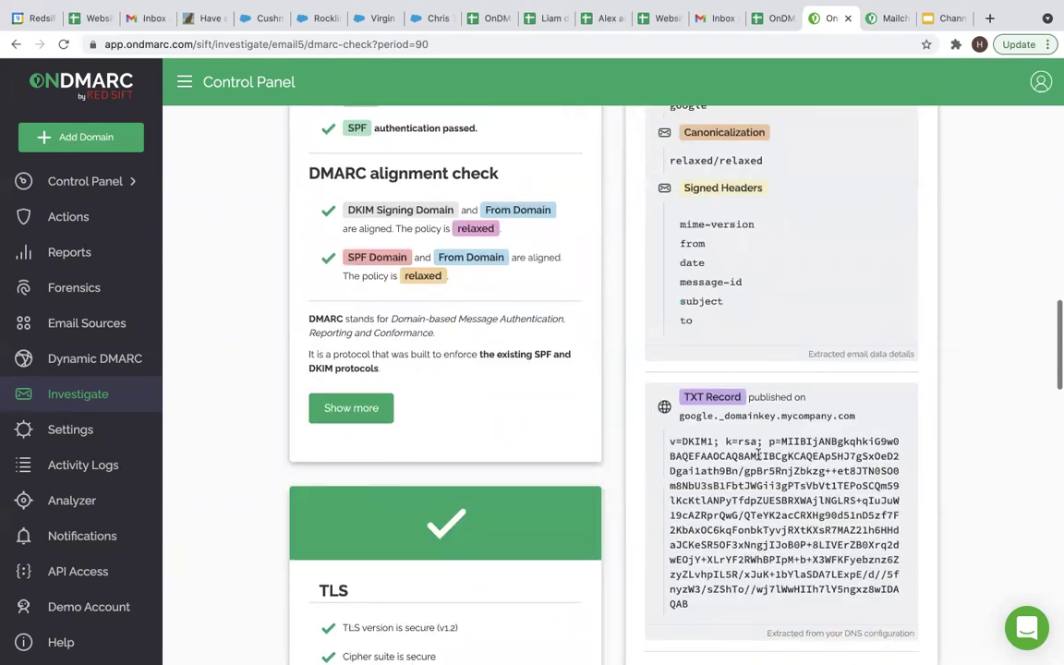
scroll(759, 454, "down", 2)
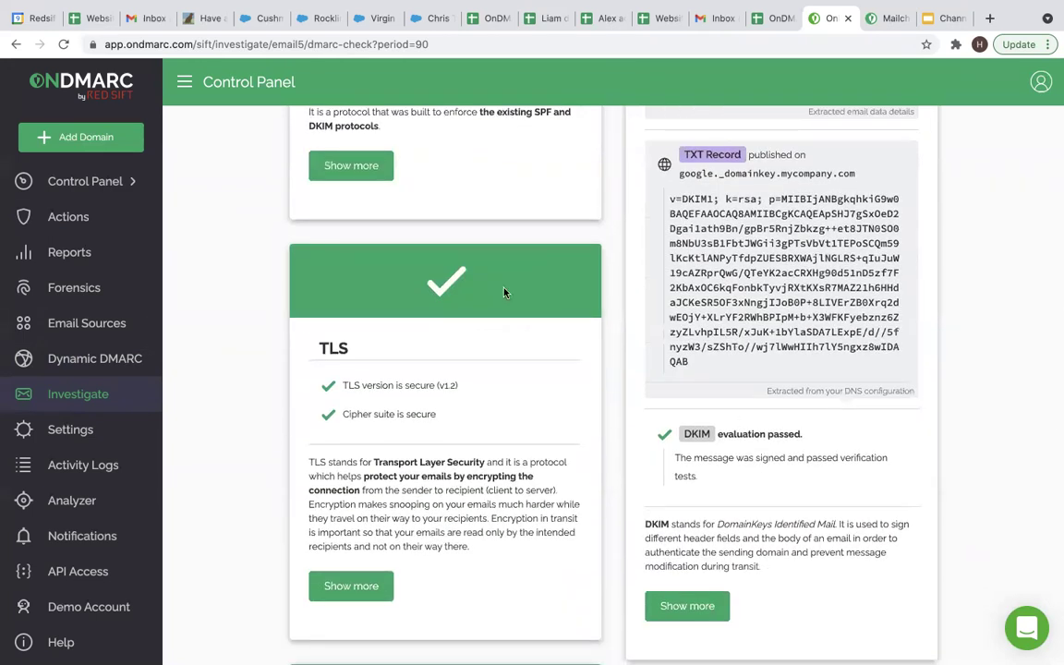
scroll(469, 427, "down", 4)
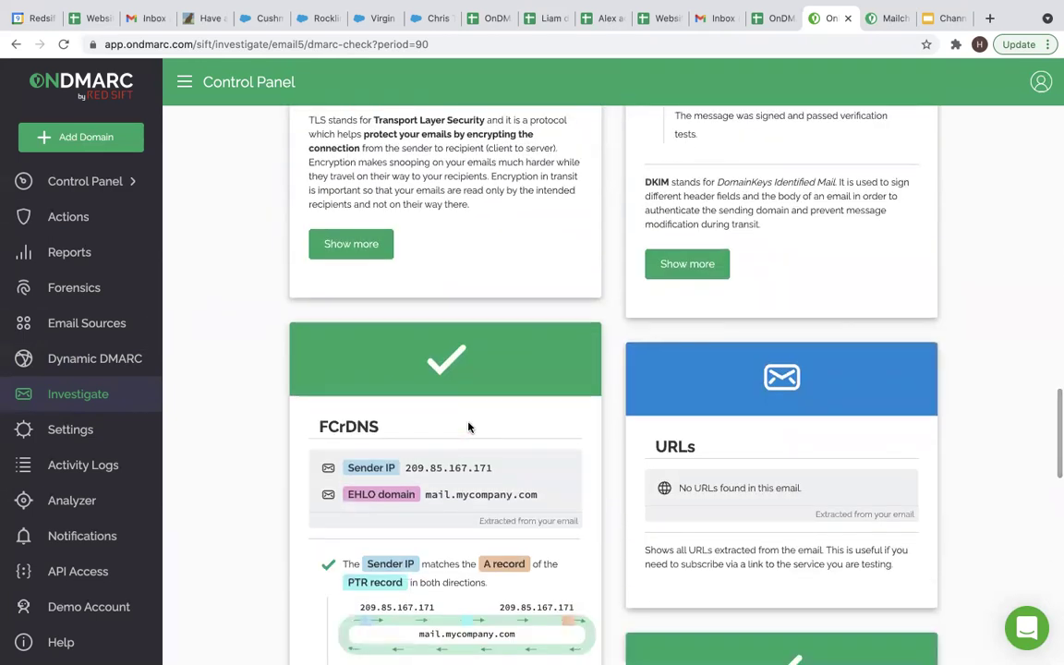
scroll(468, 427, "down", 1)
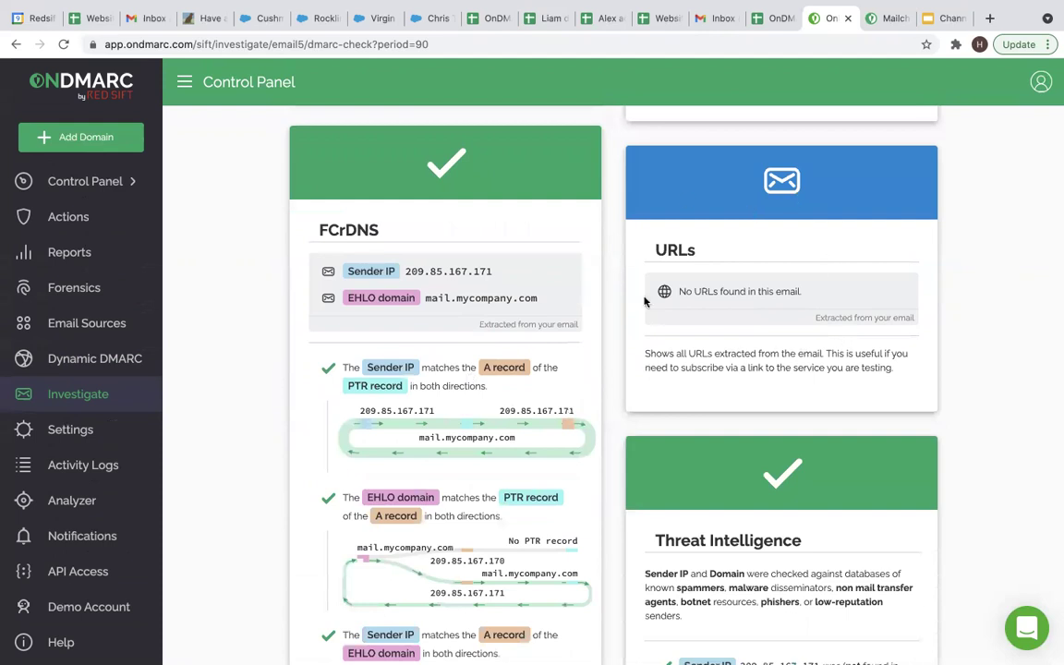
scroll(720, 252, "down", 3)
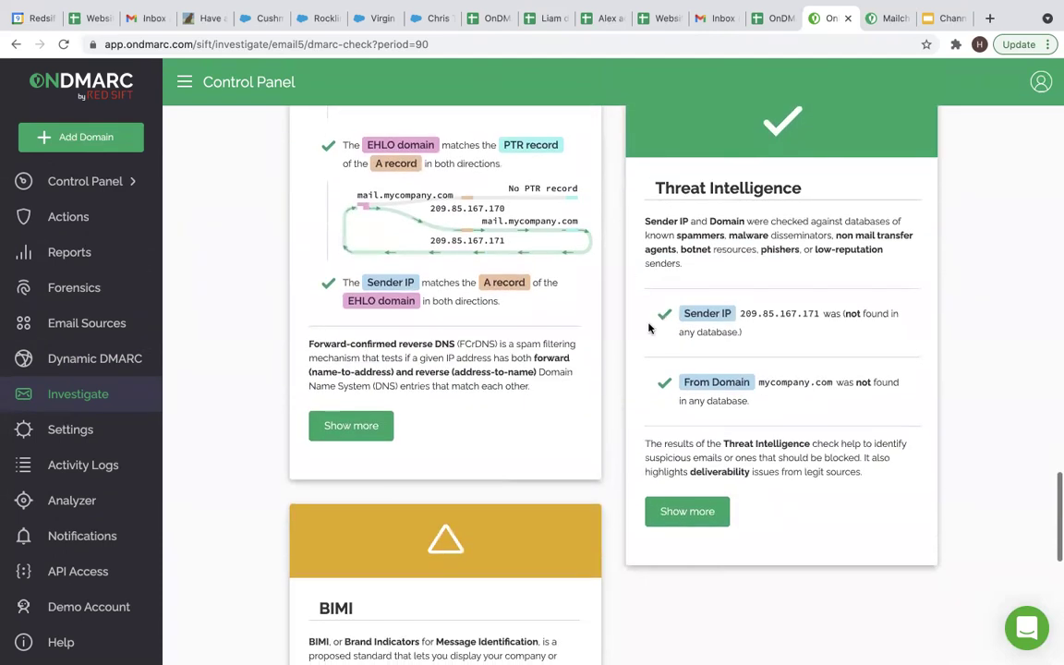
double_click(789, 314)
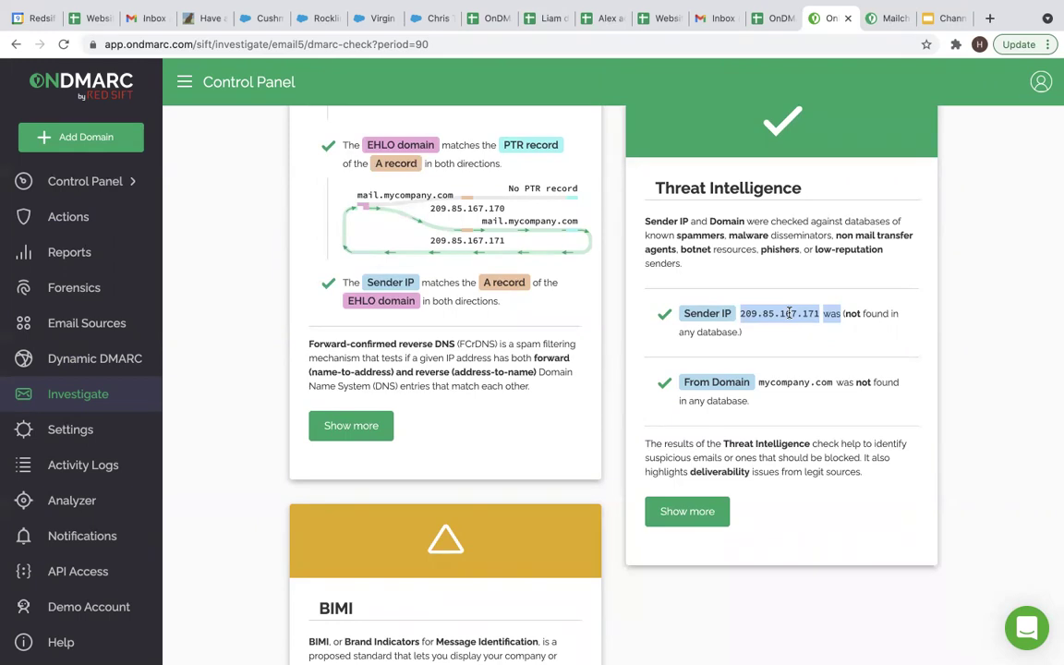
scroll(653, 431, "down", 2)
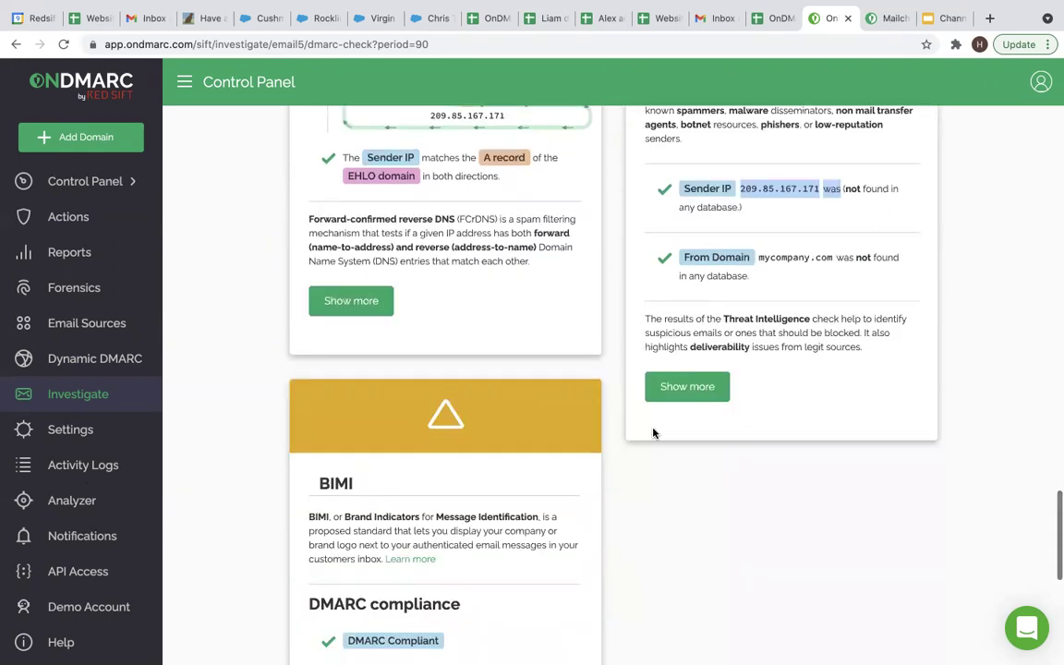
scroll(653, 433, "down", 1)
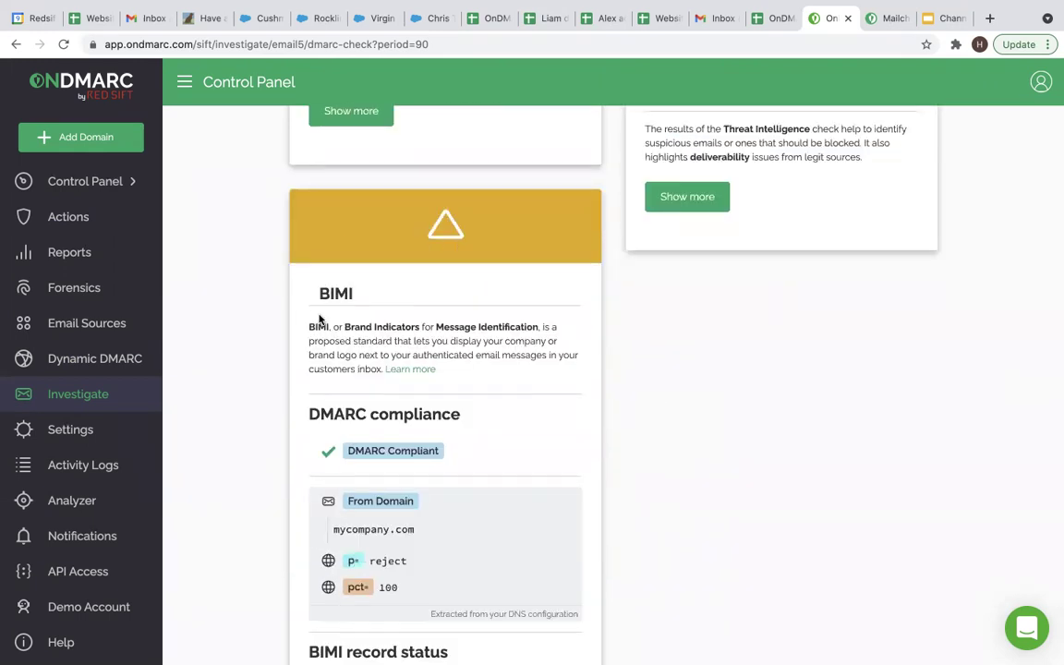
double_click(349, 292)
scroll(456, 333, "down", 1)
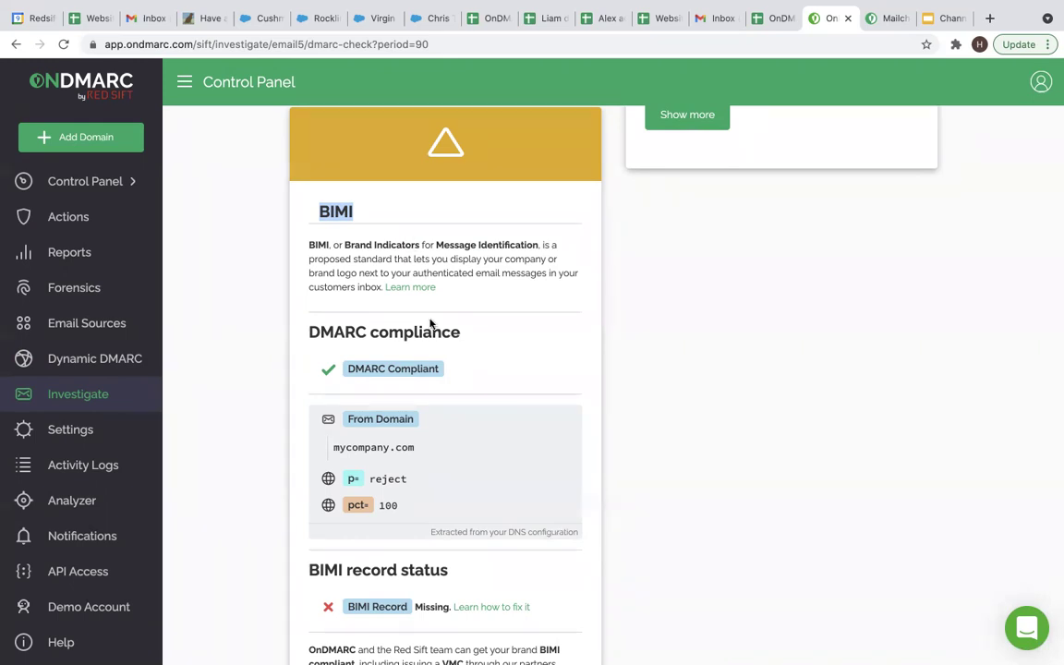
scroll(432, 321, "down", 1)
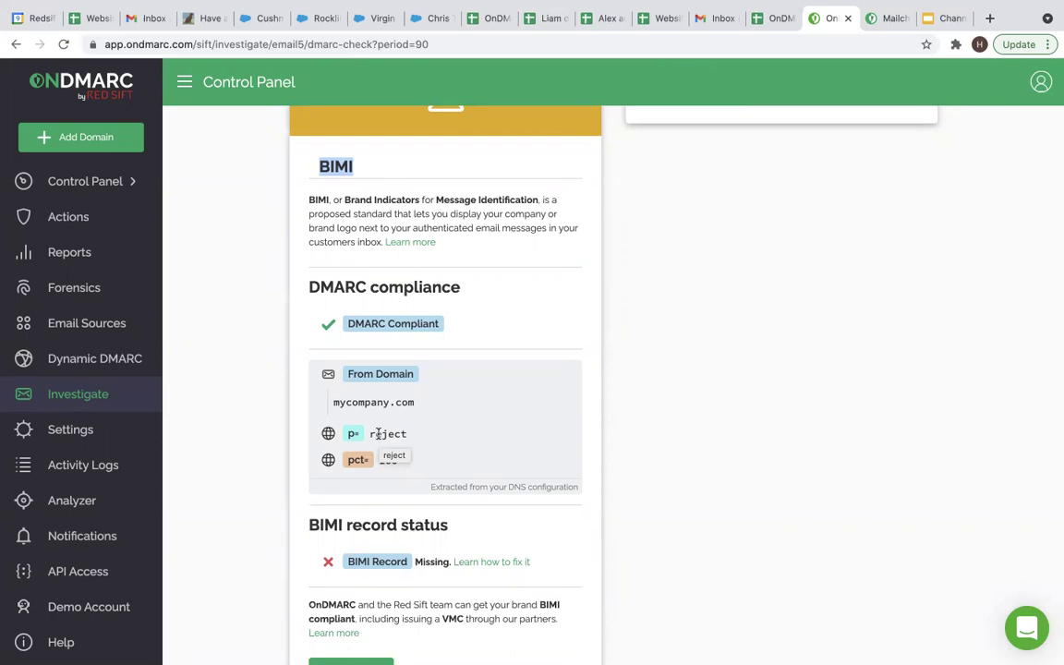
Open the hfdemohaf.com compliance report and scroll to the senders table
left_click(75, 251)
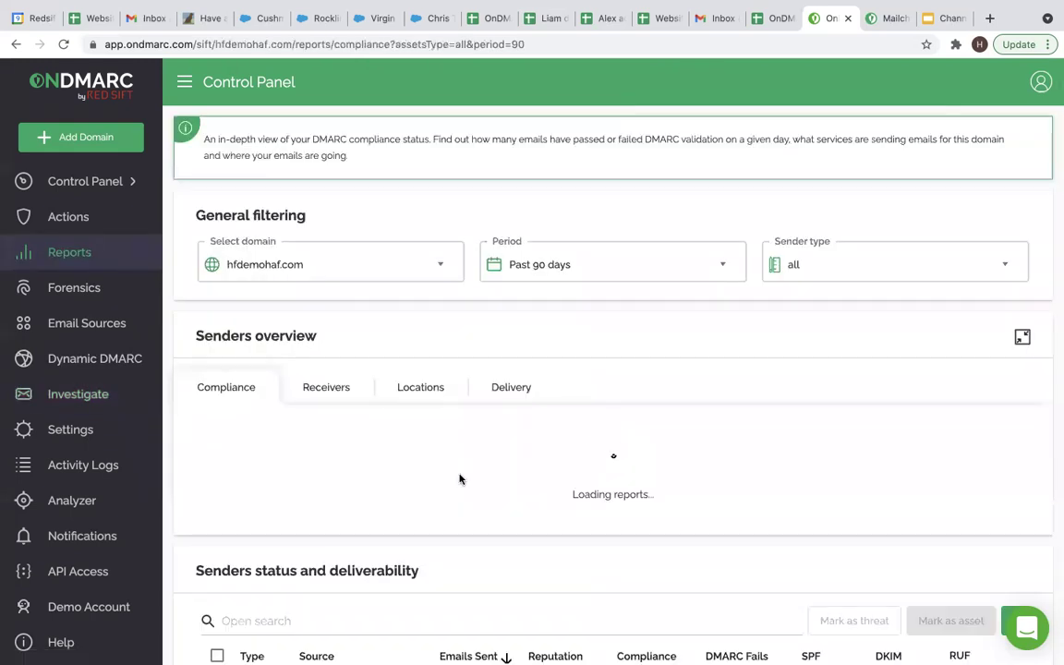
scroll(459, 478, "down", 10)
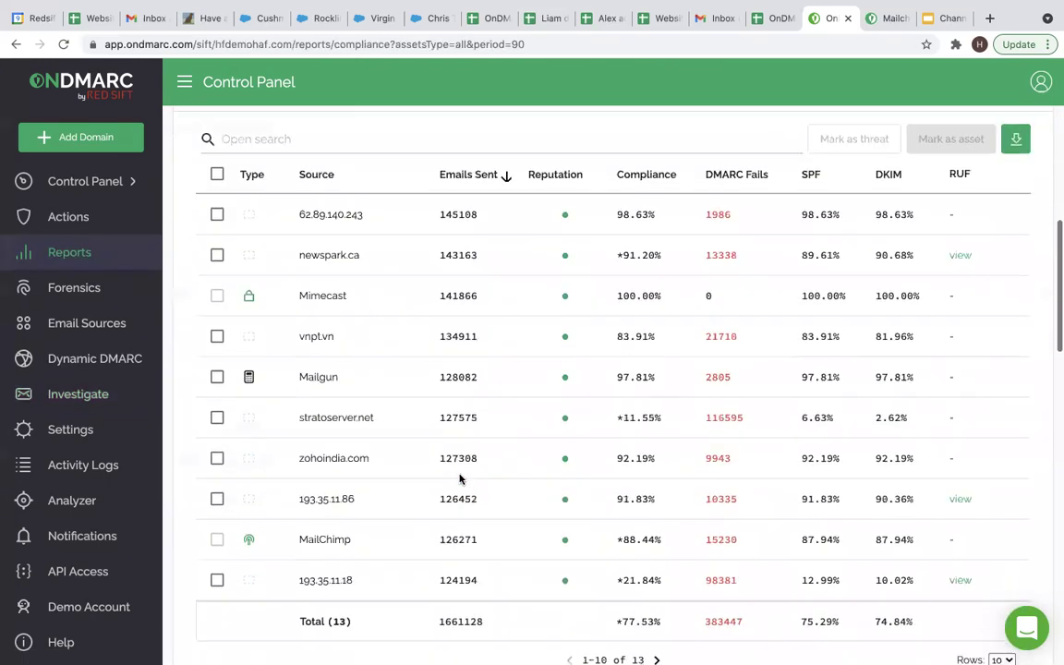